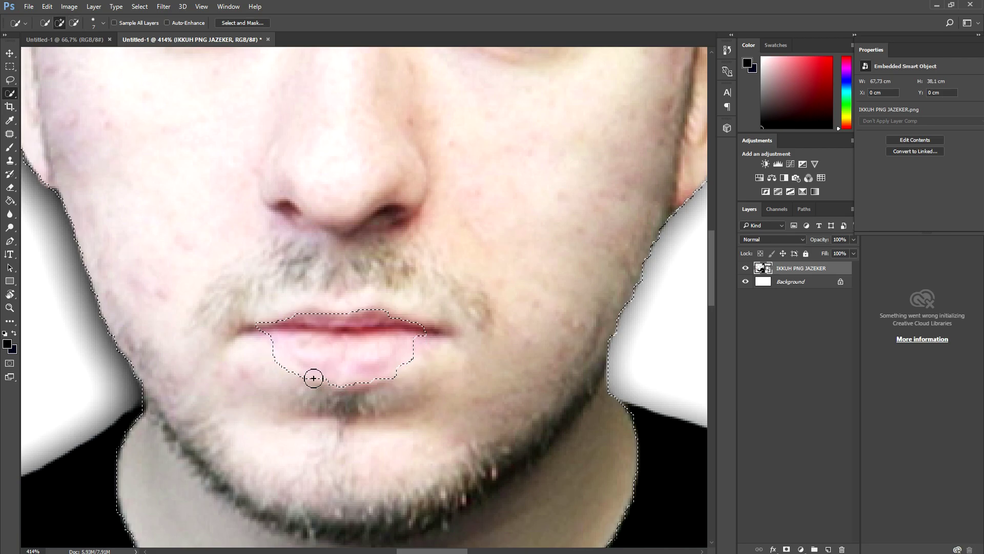
Step: Subtract the lower lip edge from the skin selection, then bring up Image > Adjustments
left_click_drag(314, 379, 279, 361)
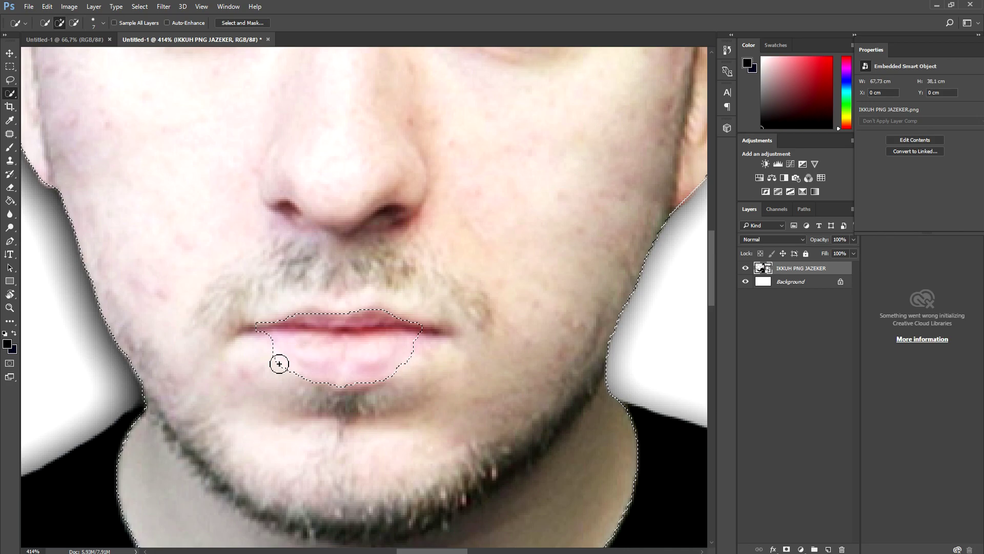
scroll(422, 259, "down", 5)
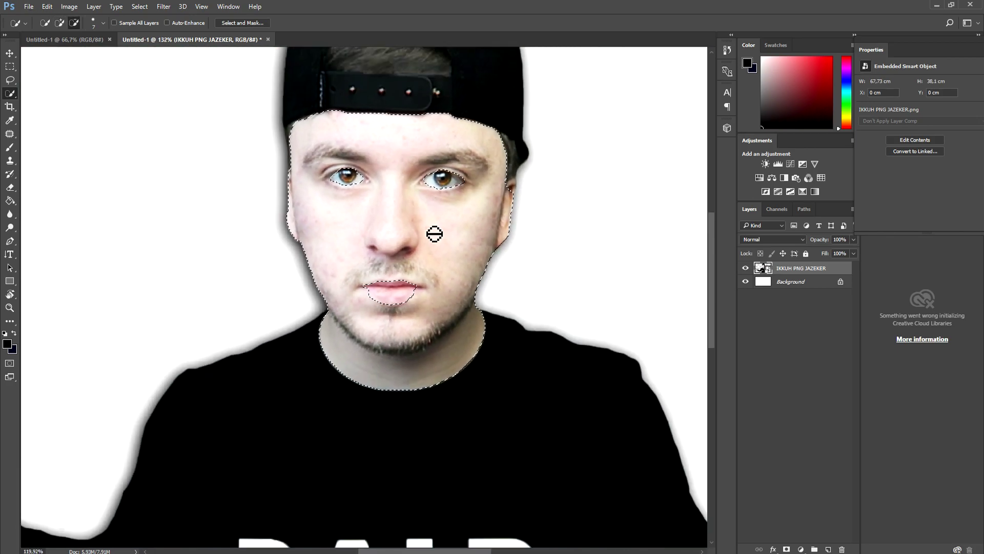
scroll(444, 157, "up", 1)
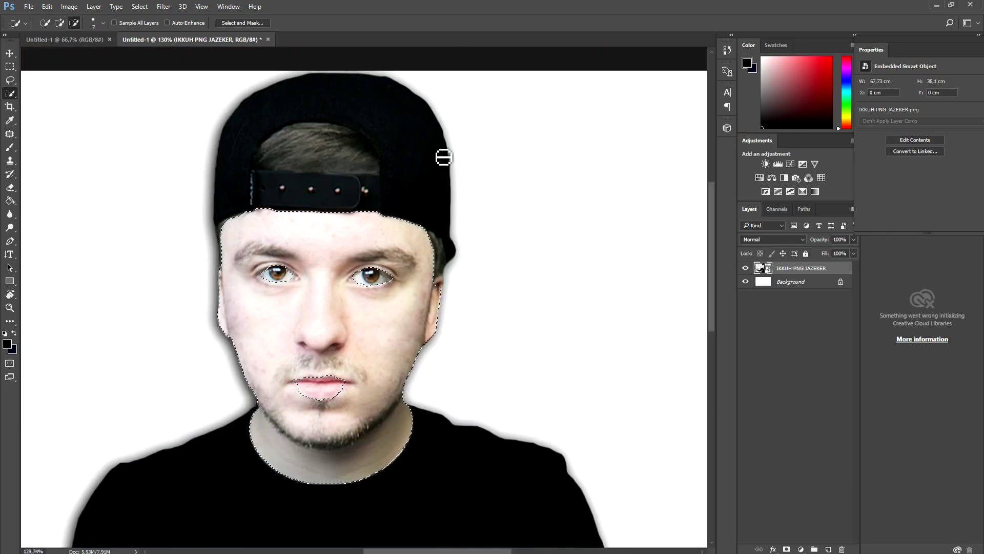
scroll(456, 228, "up", 3)
scroll(457, 231, "down", 1)
scroll(450, 334, "up", 2)
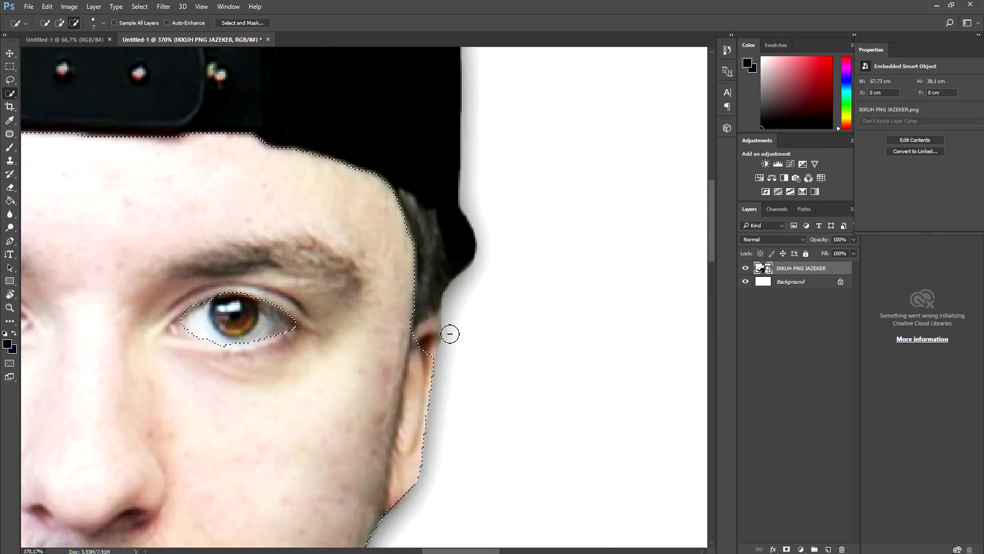
scroll(450, 334, "down", 4)
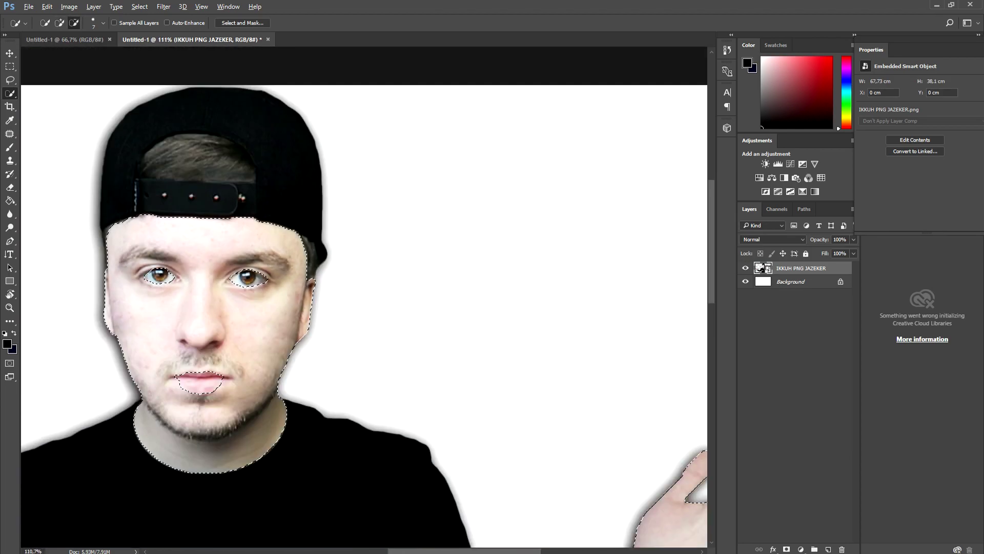
scroll(224, 252, "down", 3)
left_click(70, 6)
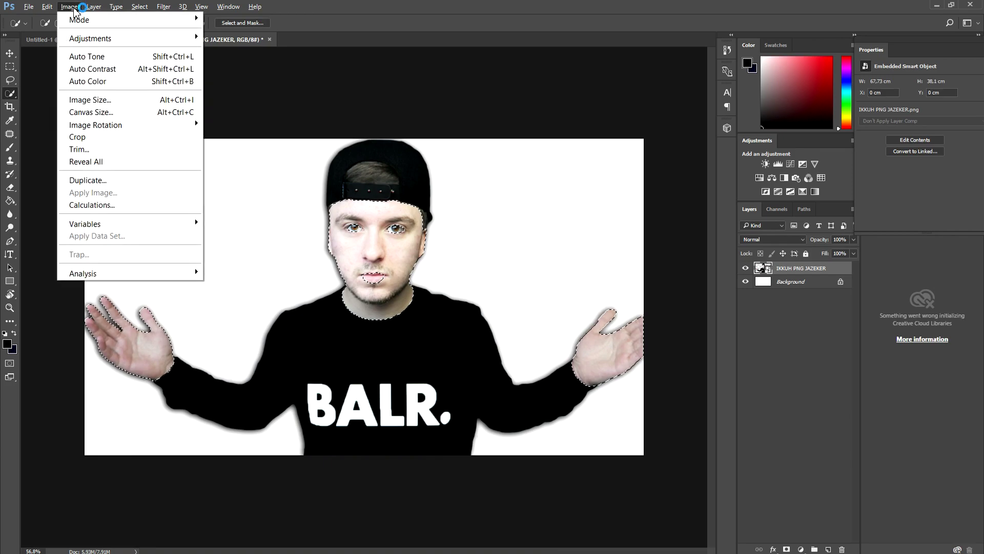
mouse_move(144, 43)
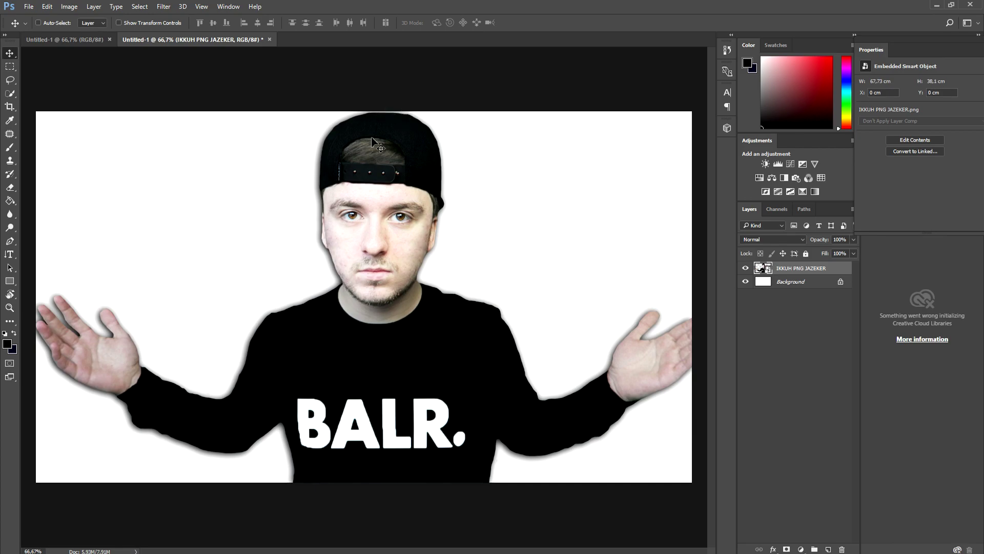
left_click(746, 285)
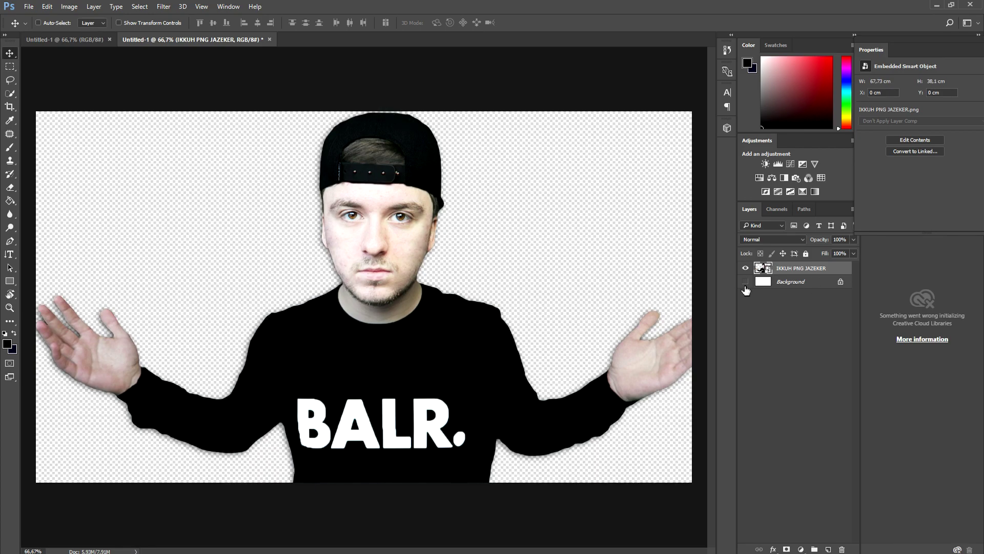
left_click(746, 285)
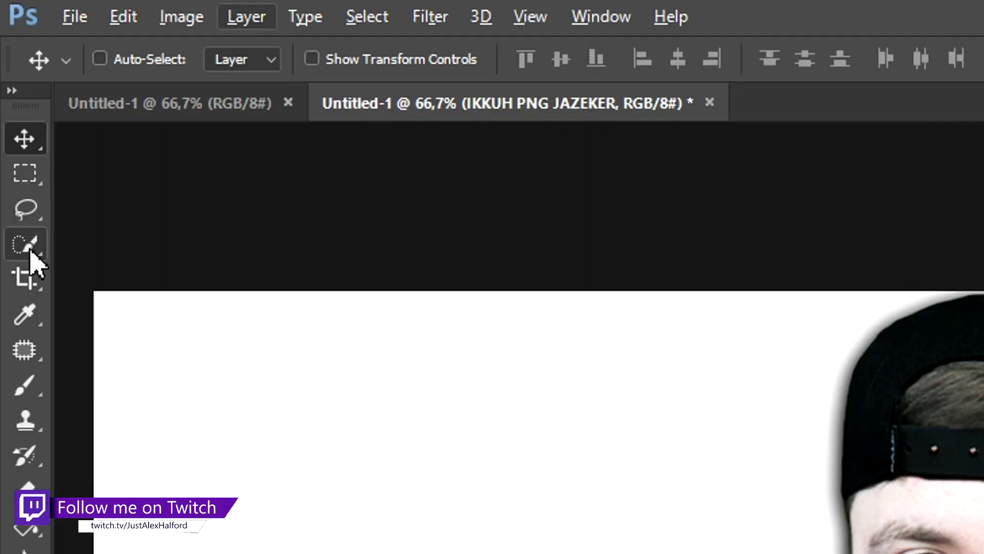
Step: Select the face and neck skin down to the chin with Quick Selection
left_click(11, 97)
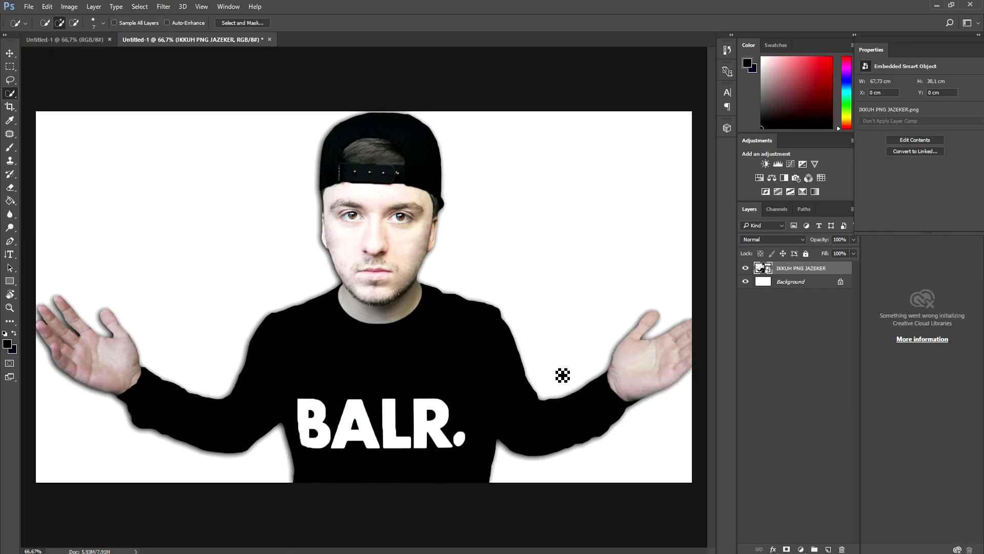
left_click(402, 243)
scroll(403, 244, "up", 5)
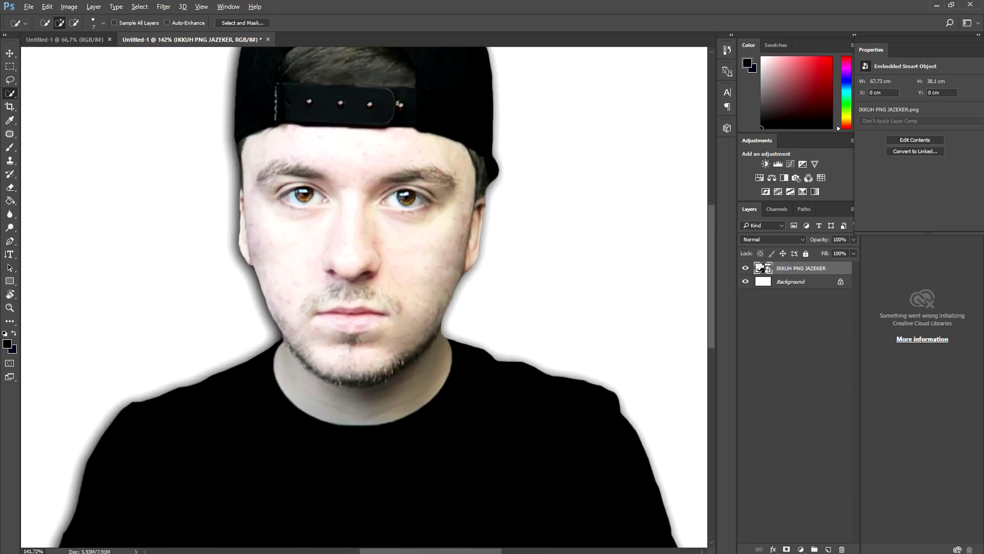
scroll(359, 238, "down", 1)
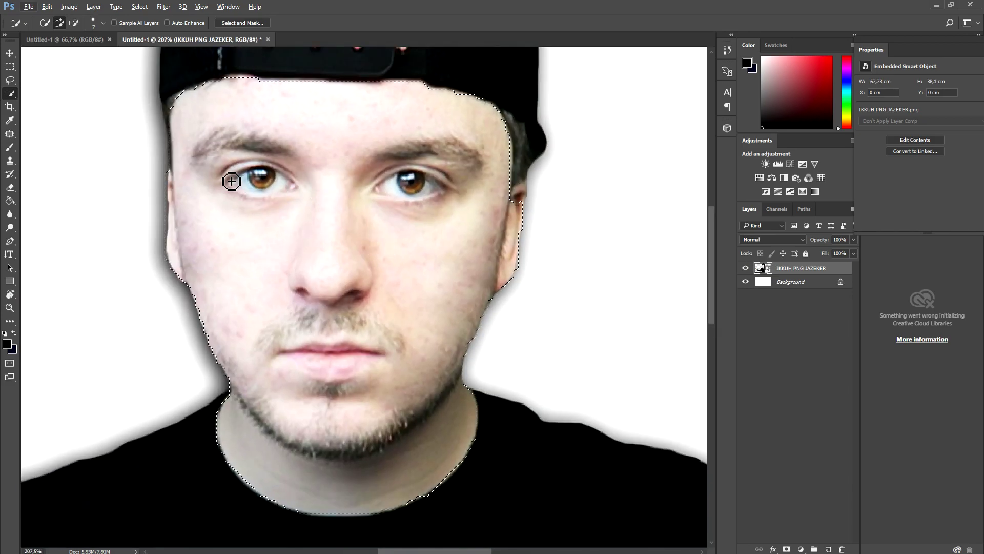
mouse_move(231, 181)
left_mouse_down()
mouse_move(405, 235)
mouse_move(354, 234)
mouse_move(341, 412)
mouse_move(287, 416)
mouse_move(275, 444)
left_mouse_up()
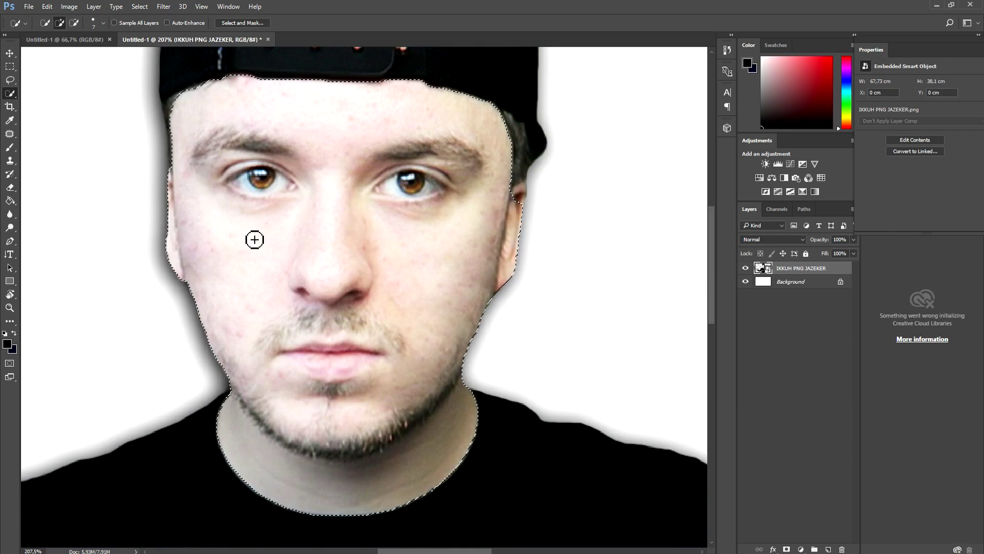
scroll(236, 201, "up", 3)
Step: Subtract the left and right eyes from the skin selection
left_click(261, 166, "alt")
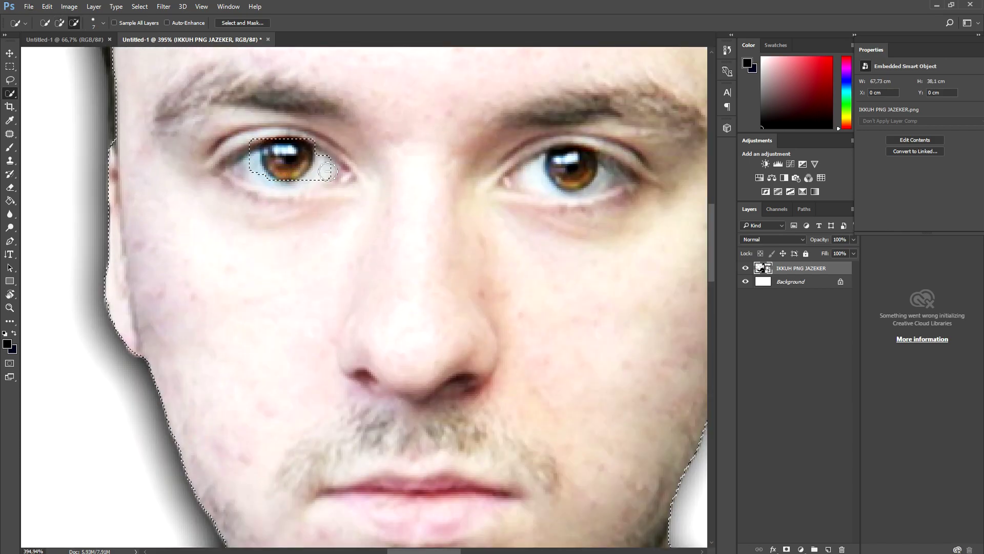
left_click_drag(306, 169, 258, 164)
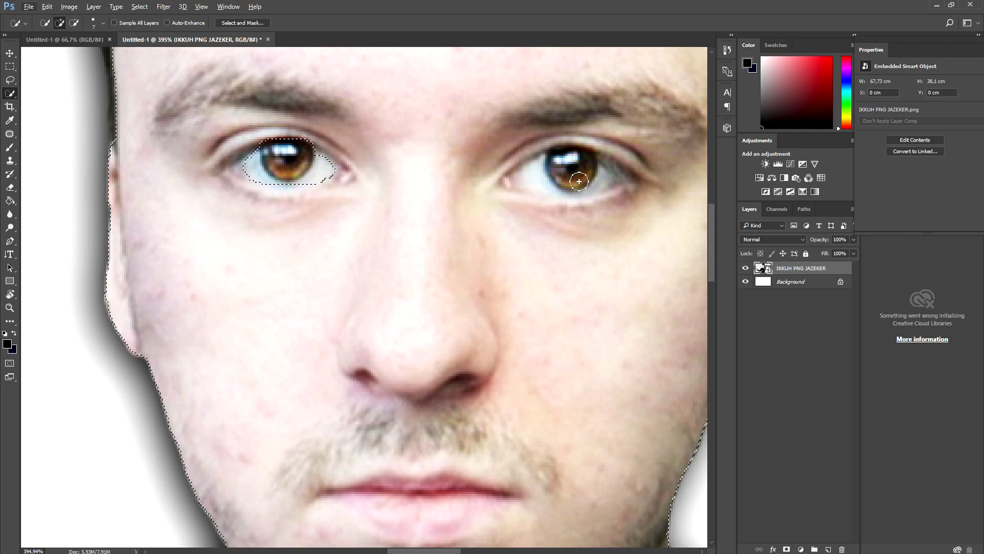
key("alt")
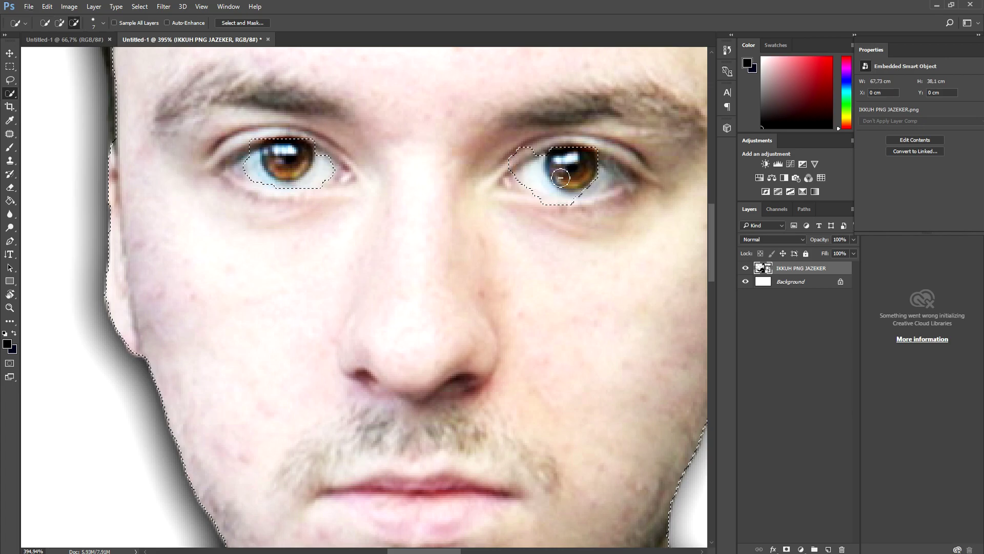
mouse_move(533, 154)
left_mouse_down()
mouse_move(508, 169)
mouse_move(550, 217)
mouse_move(530, 207)
mouse_move(579, 218)
mouse_move(564, 209)
mouse_move(603, 207)
left_mouse_up()
scroll(280, 168, "up", 5)
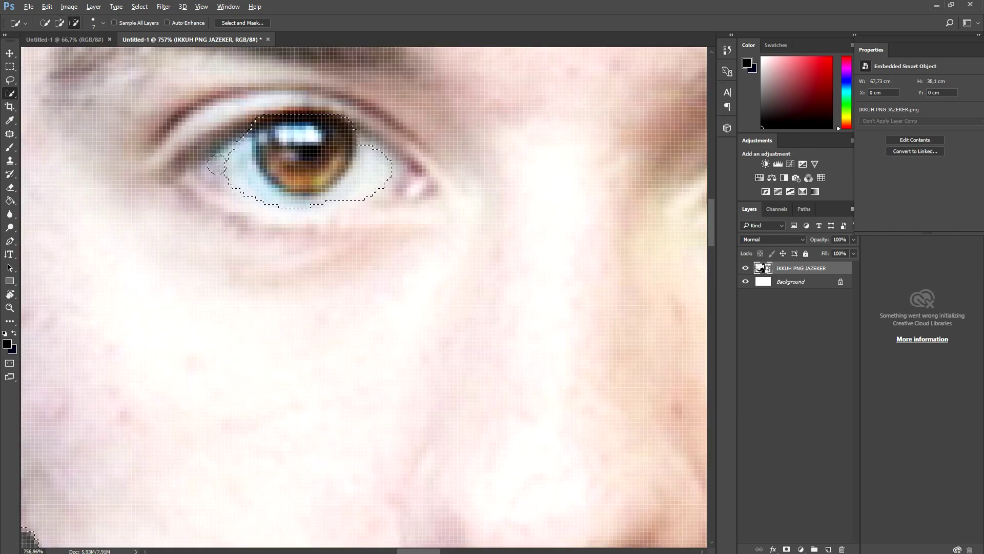
scroll(502, 203, "down", 5)
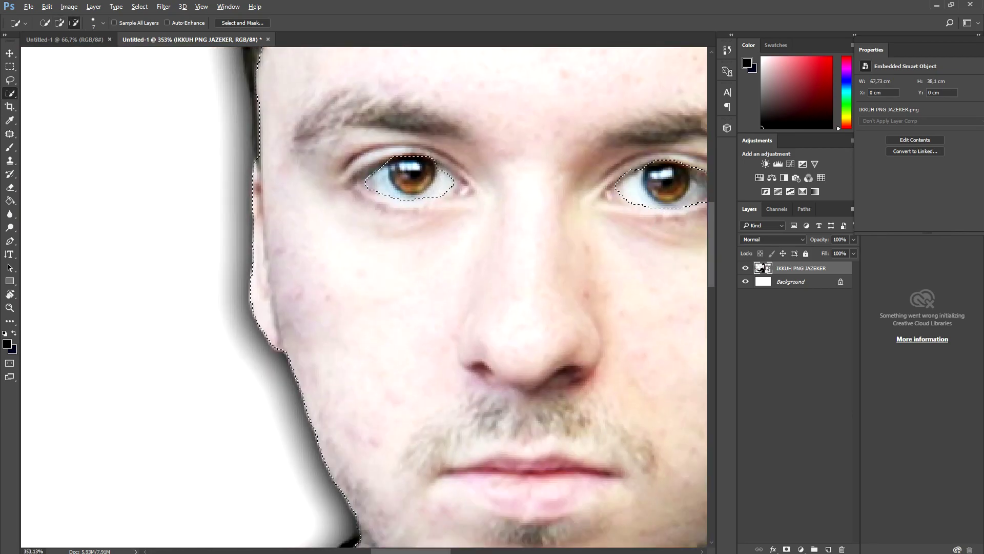
scroll(670, 213, "up", 4)
scroll(237, 170, "down", 8)
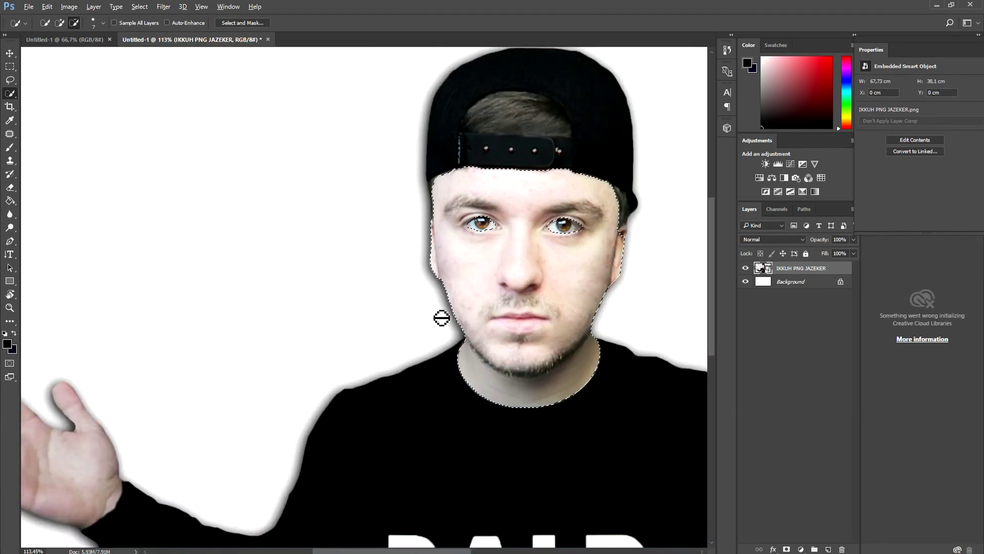
Step: Add the left hand and the right hand to the skin selection
scroll(147, 345, "up", 4)
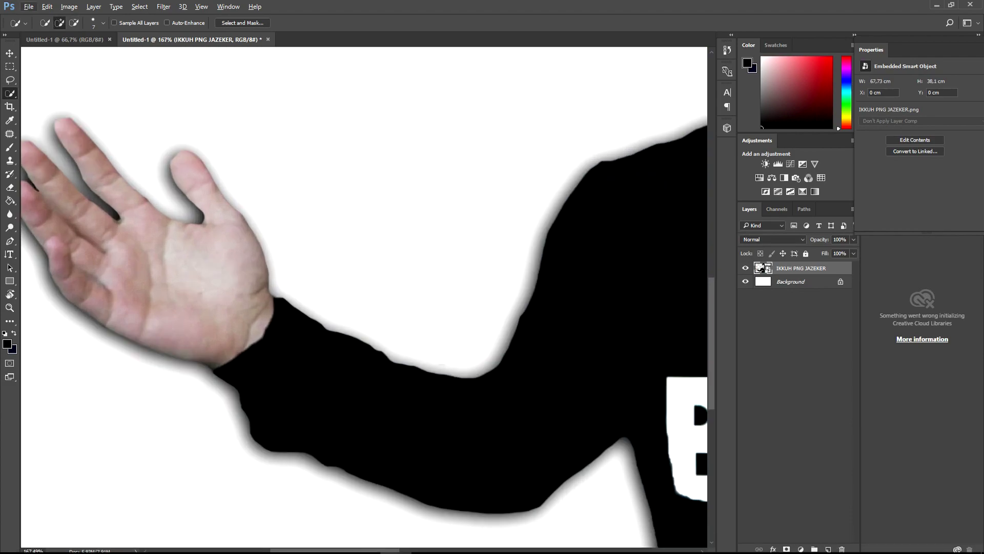
left_click_drag(363, 551, 346, 535)
left_click_drag(333, 248, 327, 239)
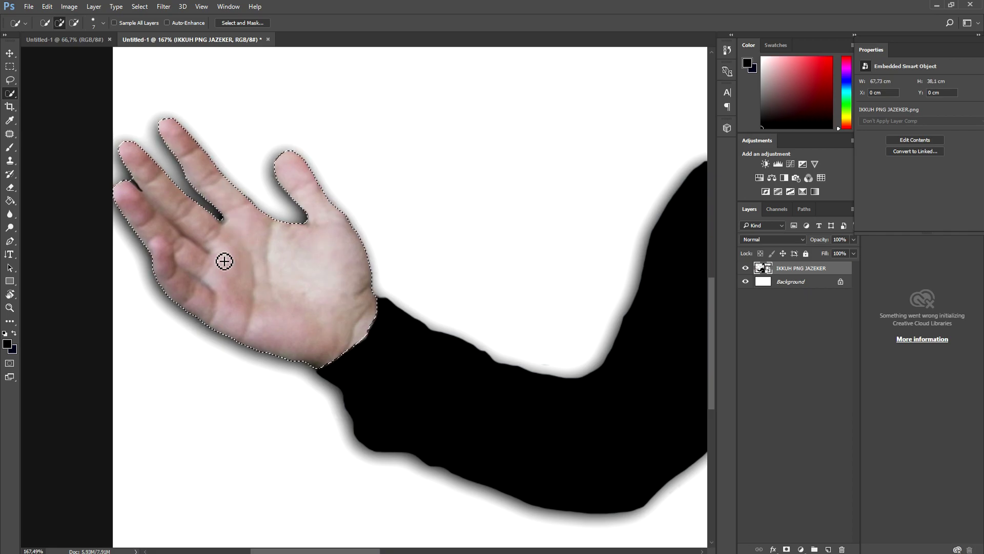
scroll(446, 325, "down", 5)
scroll(626, 398, "up", 5)
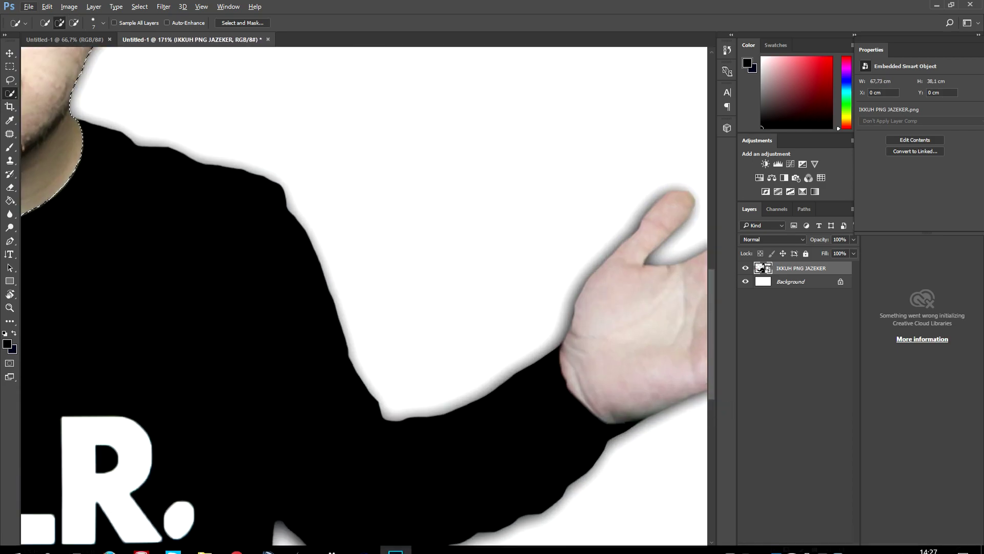
key("alt")
left_click_drag(525, 551, 560, 552)
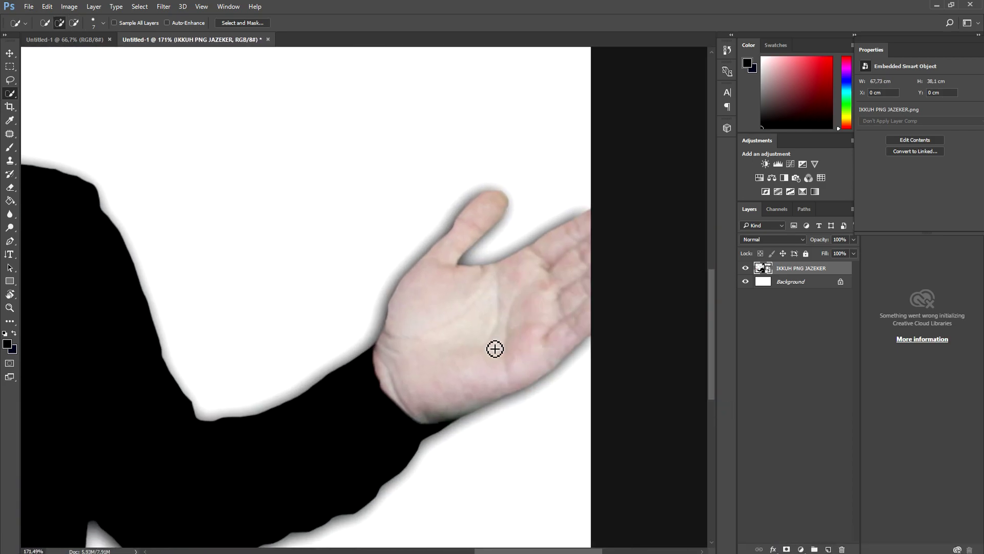
key("alt")
Step: Remove the upper and lower lips from the face selection
scroll(400, 295, "down", 5)
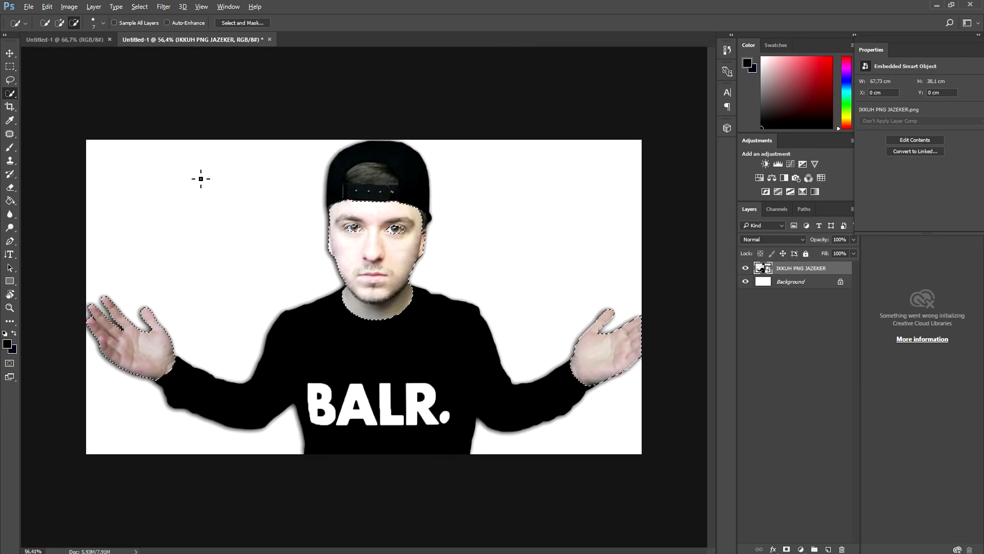
scroll(413, 251, "up", 5)
scroll(414, 252, "up", 4)
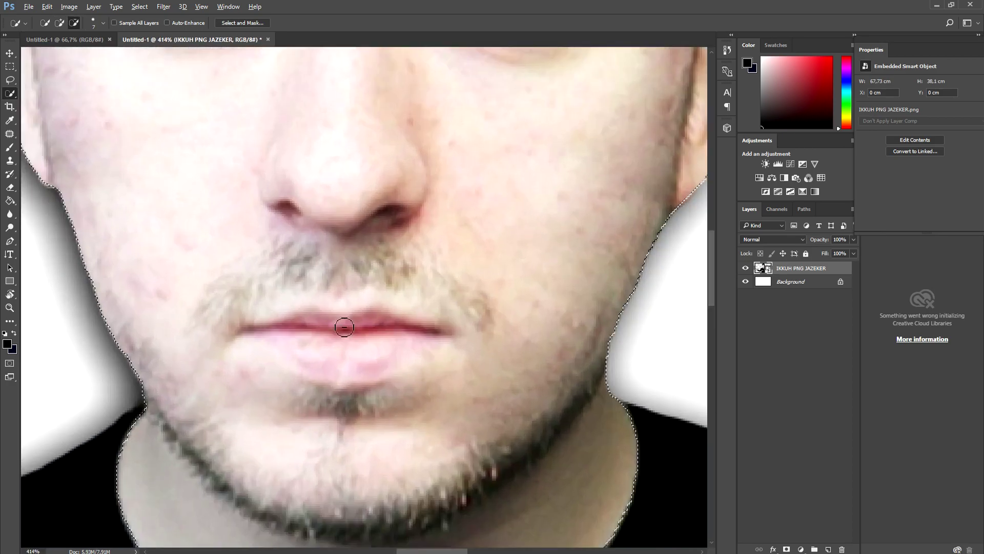
left_click_drag(341, 323, 307, 328)
mouse_move(370, 340)
left_mouse_down()
mouse_move(314, 345)
mouse_move(351, 391)
mouse_move(429, 378)
mouse_move(420, 367)
mouse_move(407, 378)
mouse_move(282, 369)
left_mouse_up()
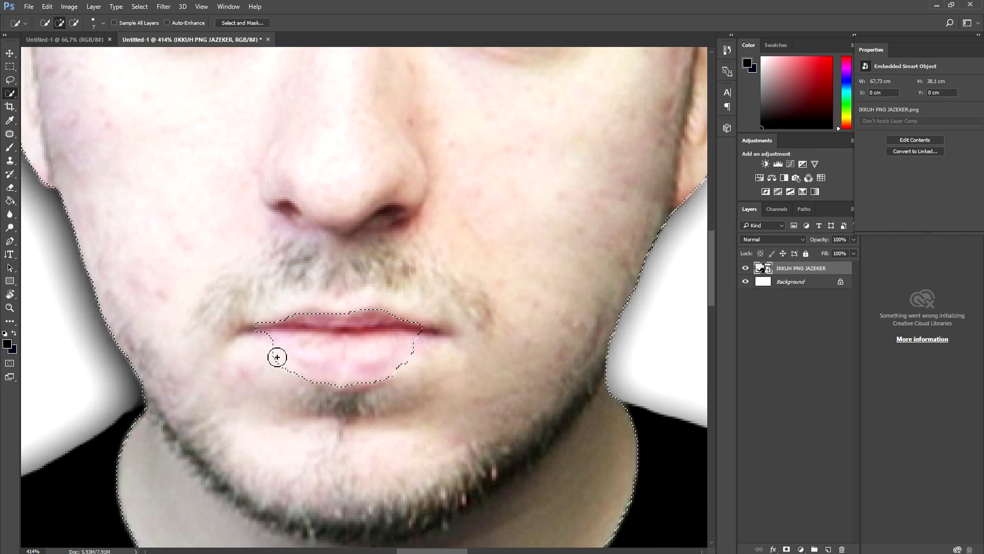
key("alt")
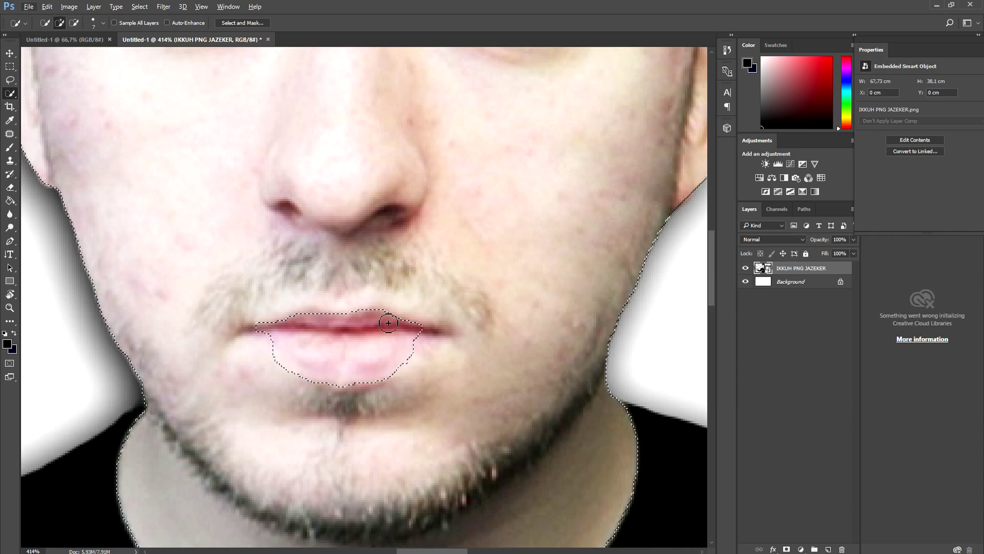
Step: Add the ear to the skin selection and open the Image menu
scroll(413, 268, "down", 7)
scroll(436, 230, "down", 3)
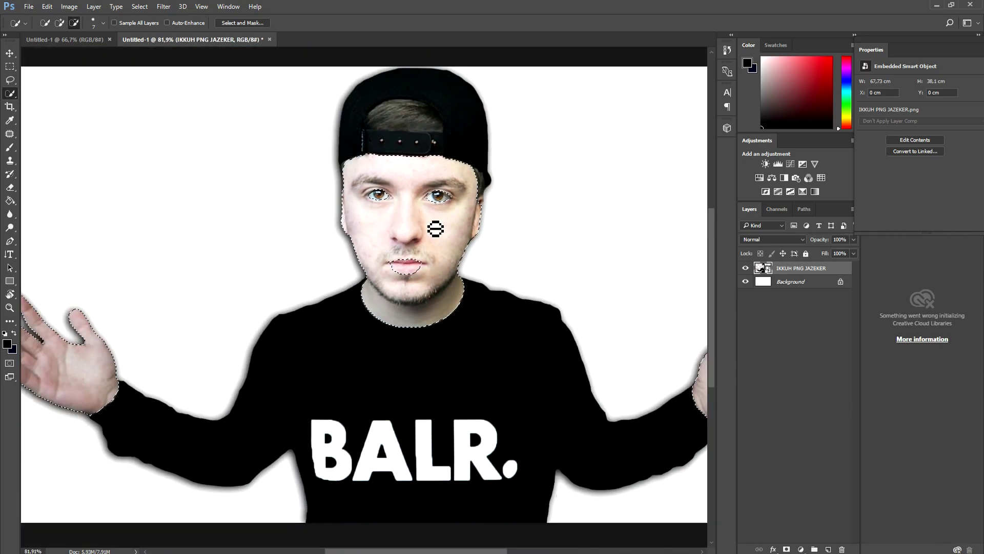
scroll(458, 146, "up", 4)
scroll(459, 146, "up", 4)
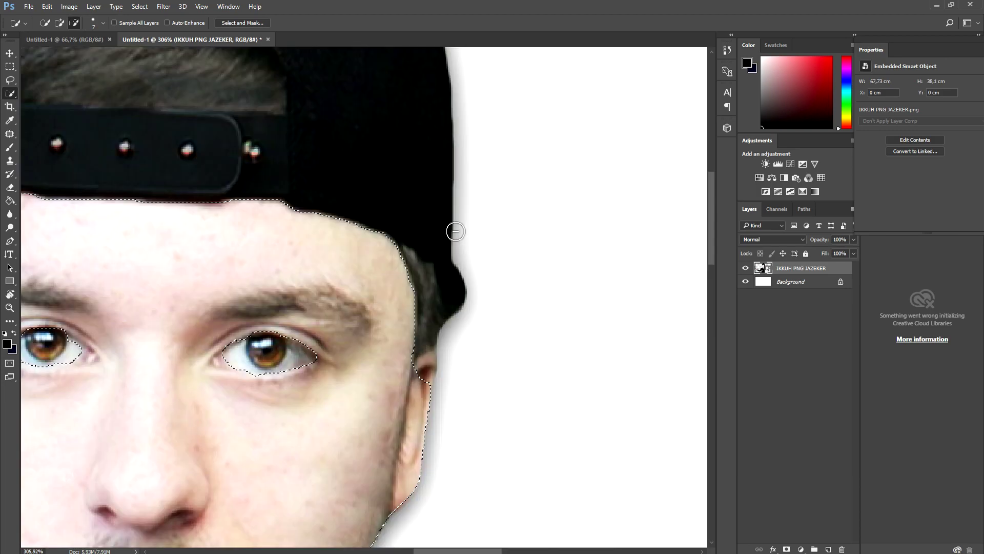
scroll(454, 228, "down", 3)
scroll(454, 321, "up", 4)
left_click(426, 338)
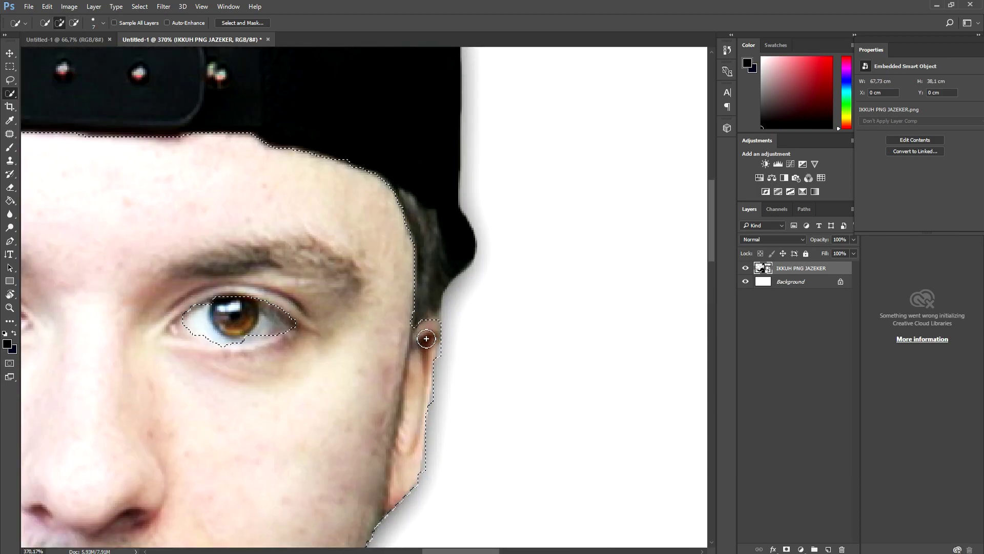
scroll(430, 345, "down", 7)
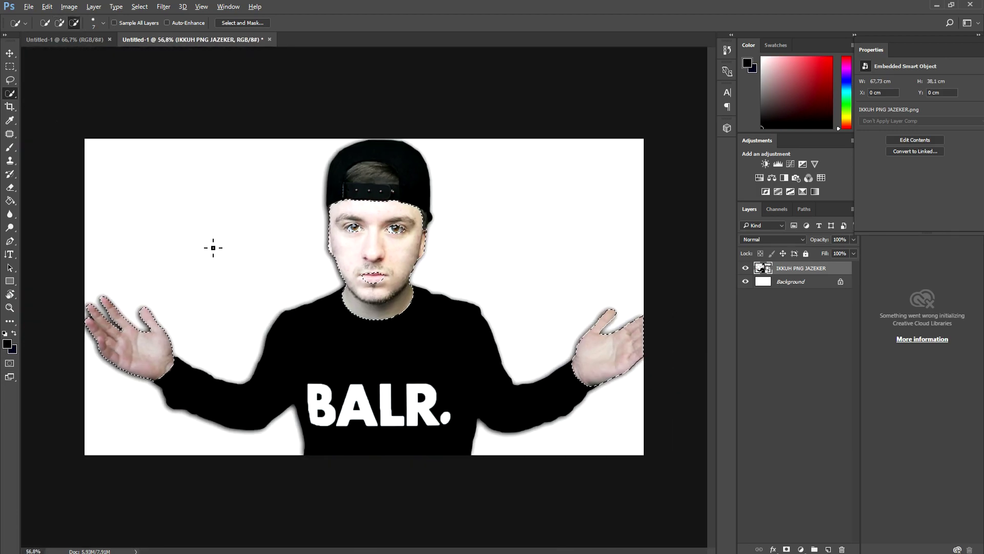
left_click(72, 6)
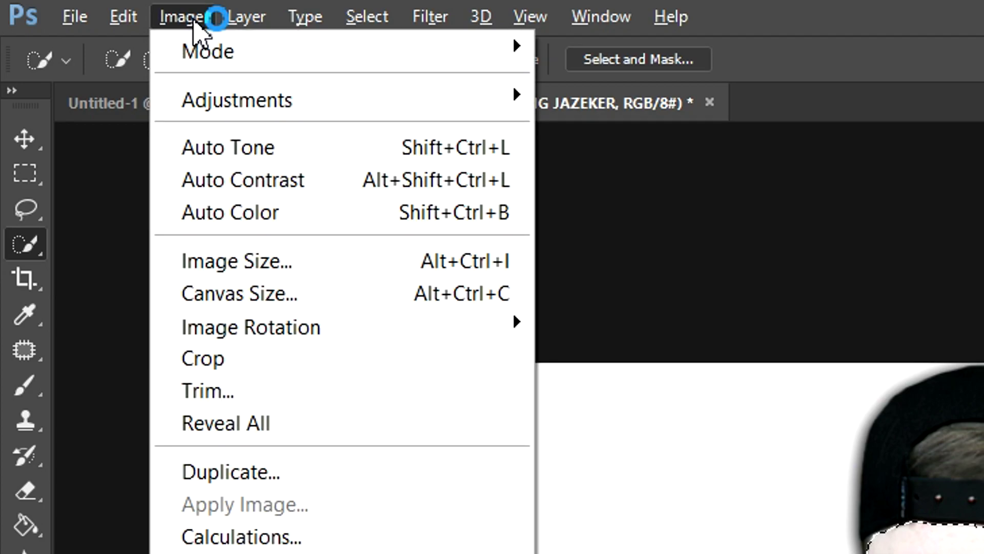
Step: Apply Color Balance with Cyan-Red +100 and Magenta-Green +12 to the selected skin
left_click(380, 102)
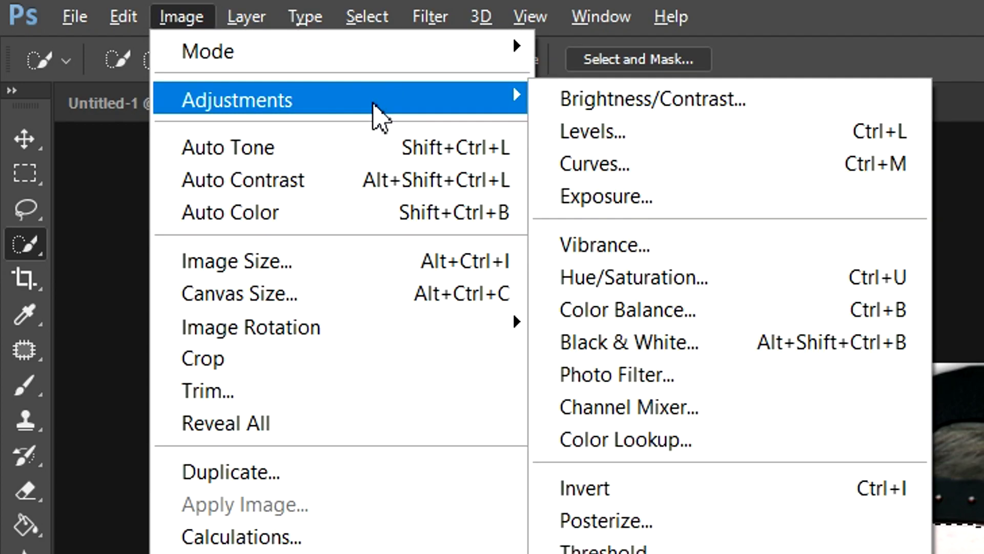
left_click(805, 310)
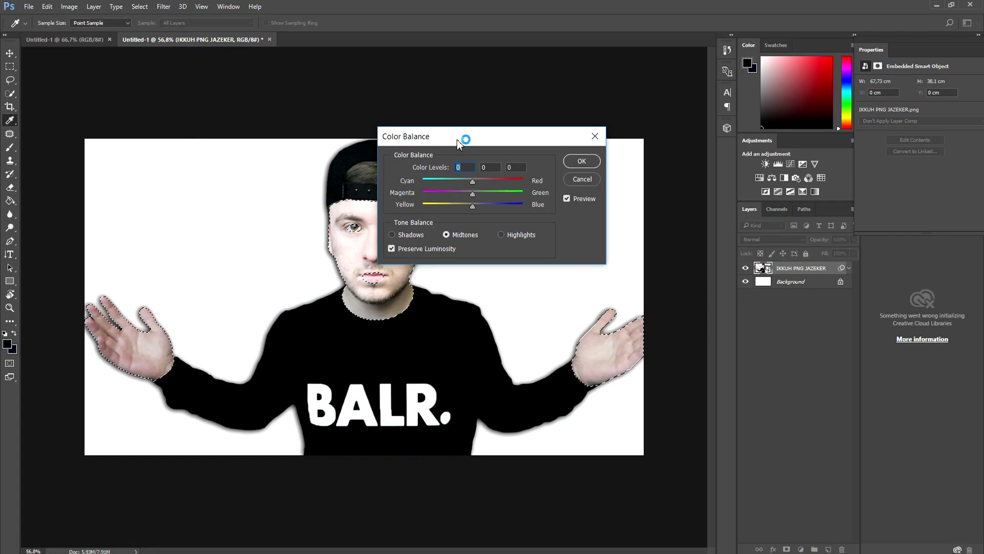
left_click_drag(457, 139, 533, 94)
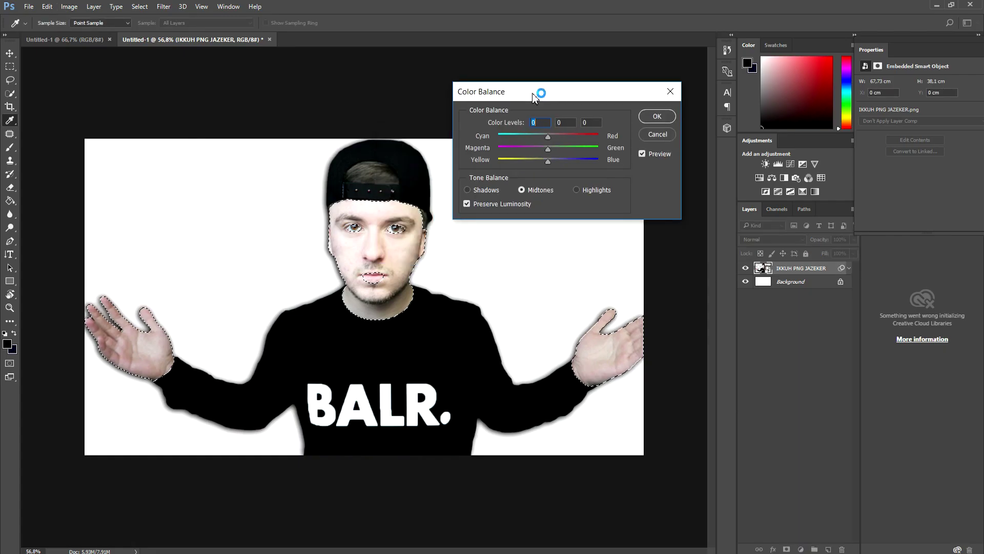
key("alt")
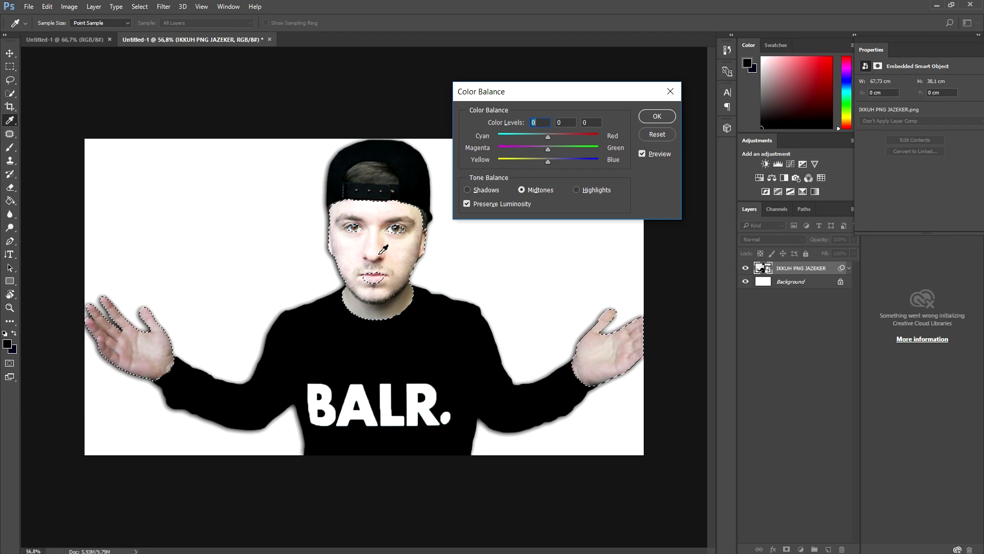
left_click_drag(552, 136, 567, 139)
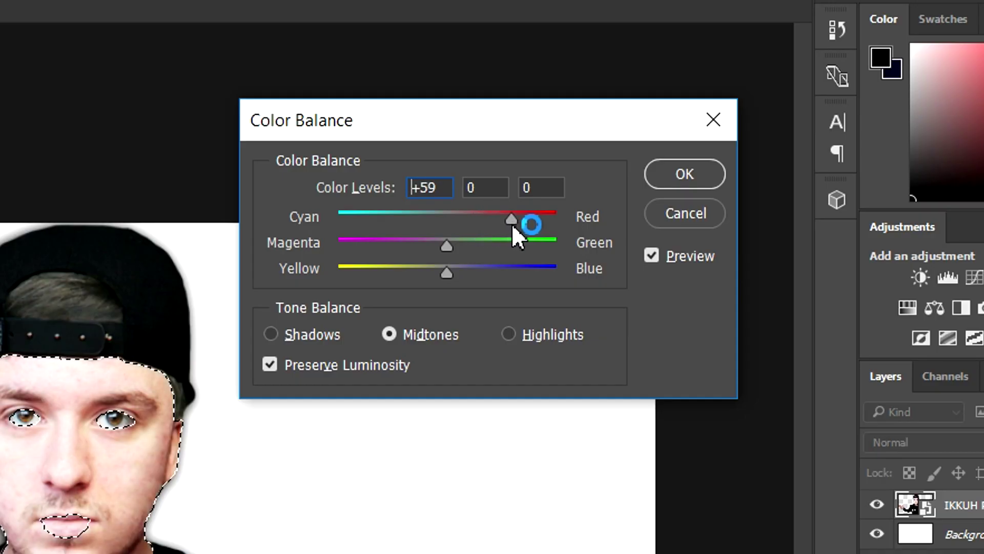
left_click_drag(517, 235, 575, 244)
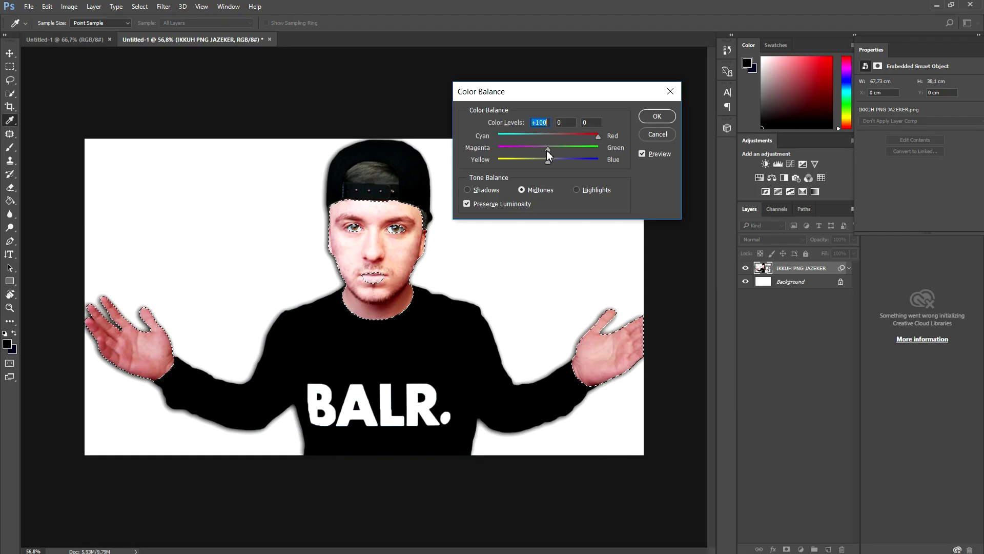
mouse_move(546, 150)
left_mouse_down()
mouse_move(559, 153)
mouse_move(528, 152)
mouse_move(555, 152)
left_mouse_up()
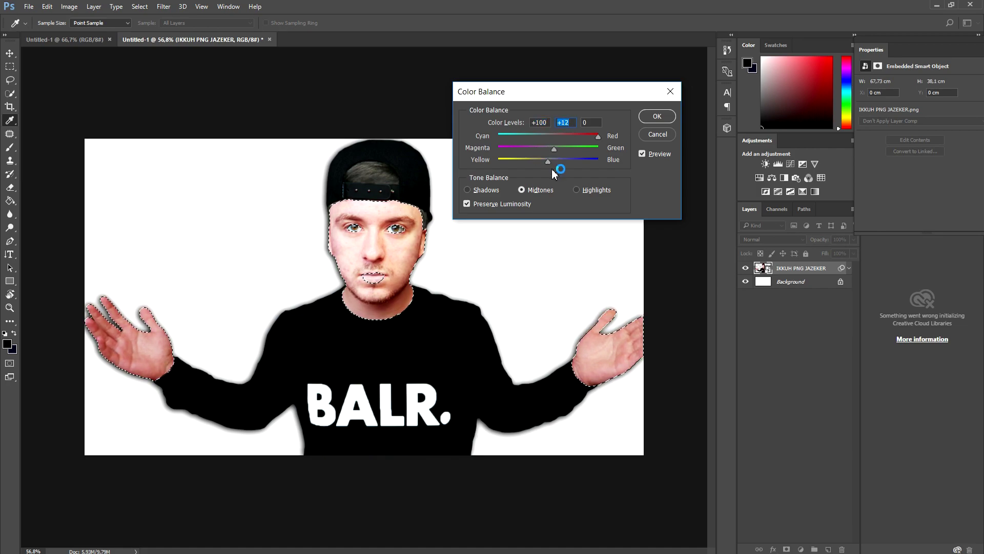
left_click(548, 164)
left_click(657, 117)
Step: Deselect the skin selection with Ctrl+D
key("ctrl+d")
key("w")
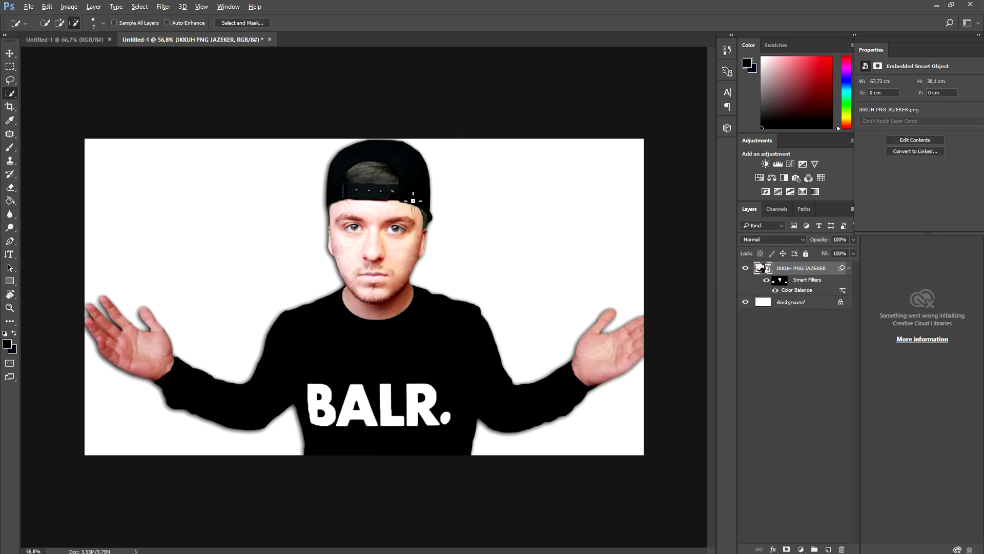
scroll(415, 204, "up", 2)
scroll(415, 204, "down", 1)
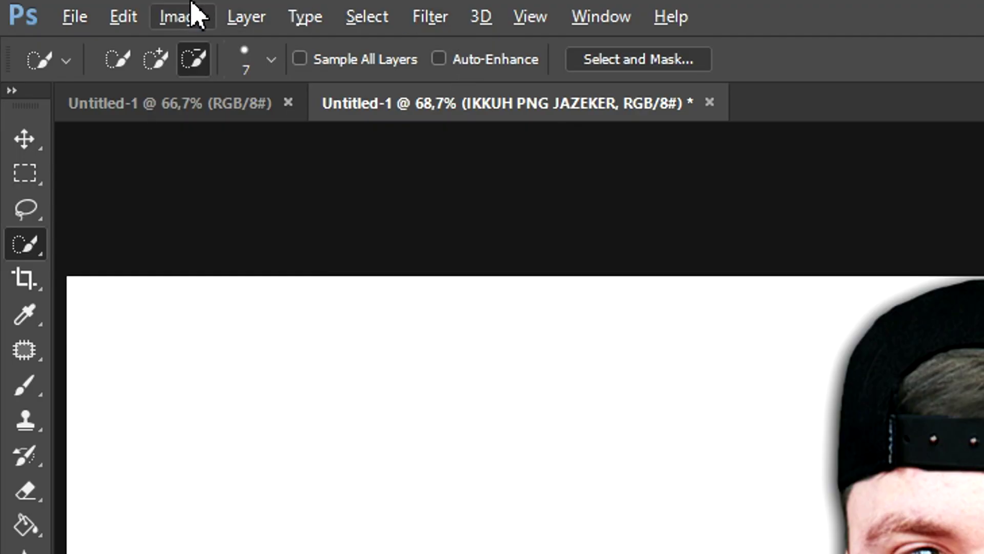
Step: Apply Brightness/Contrast with brightness lowered to -41
left_click(72, 6)
left_click(297, 103)
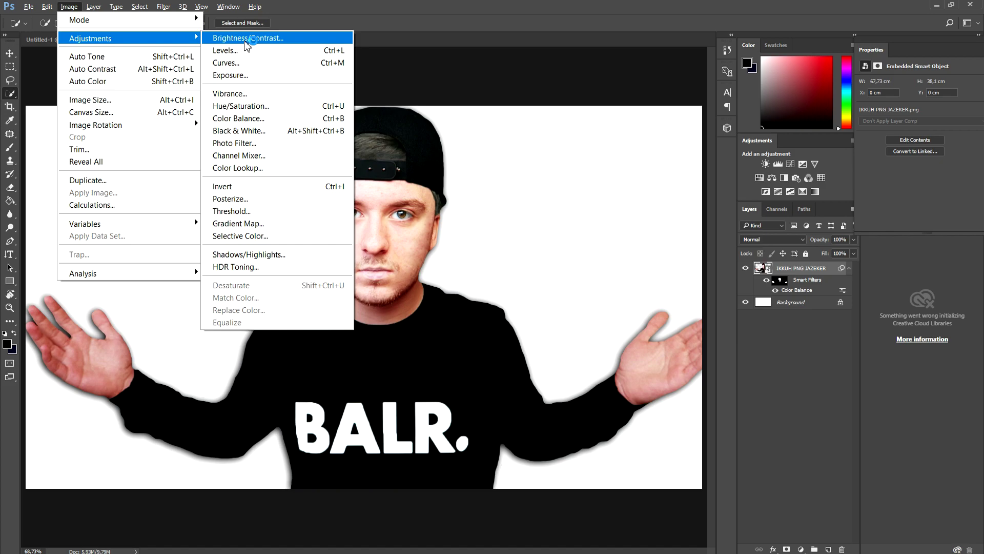
left_click(246, 43)
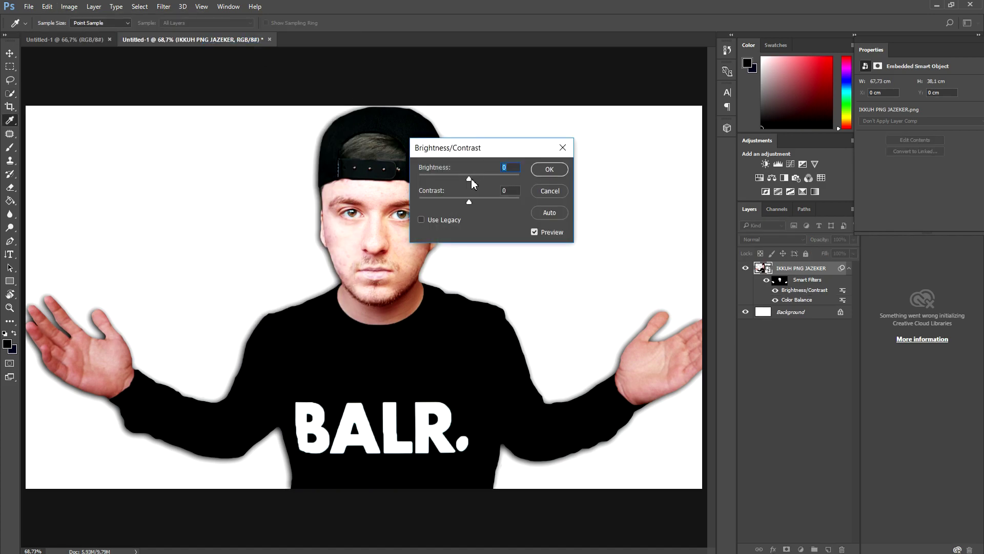
mouse_move(471, 180)
left_mouse_down()
mouse_move(439, 179)
mouse_move(456, 183)
left_mouse_up()
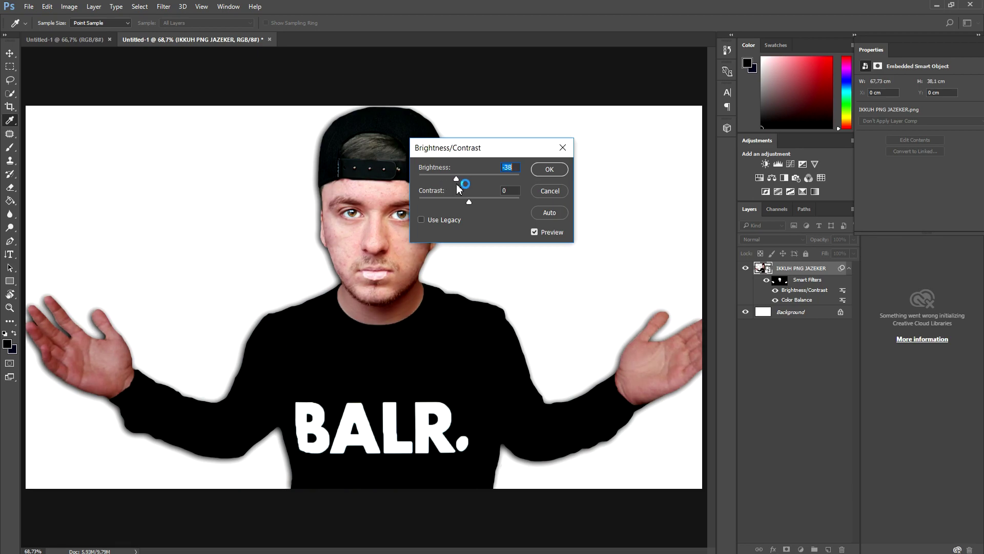
mouse_move(460, 184)
left_mouse_down()
mouse_move(509, 182)
mouse_move(455, 181)
left_mouse_up()
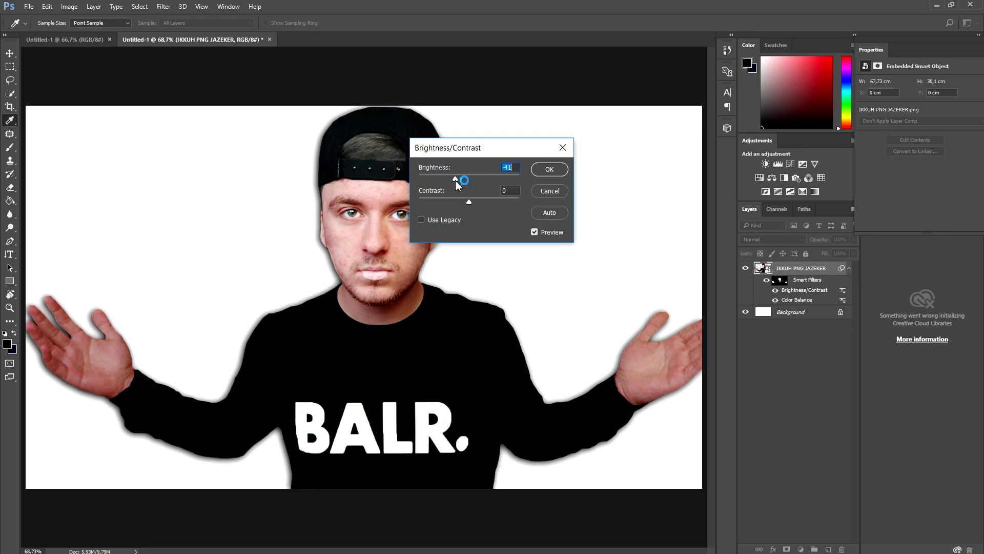
left_click(549, 170)
Step: Undo the Brightness/Contrast and Color Balance filters, restoring the skin selection
key("w")
scroll(389, 257, "up", 8)
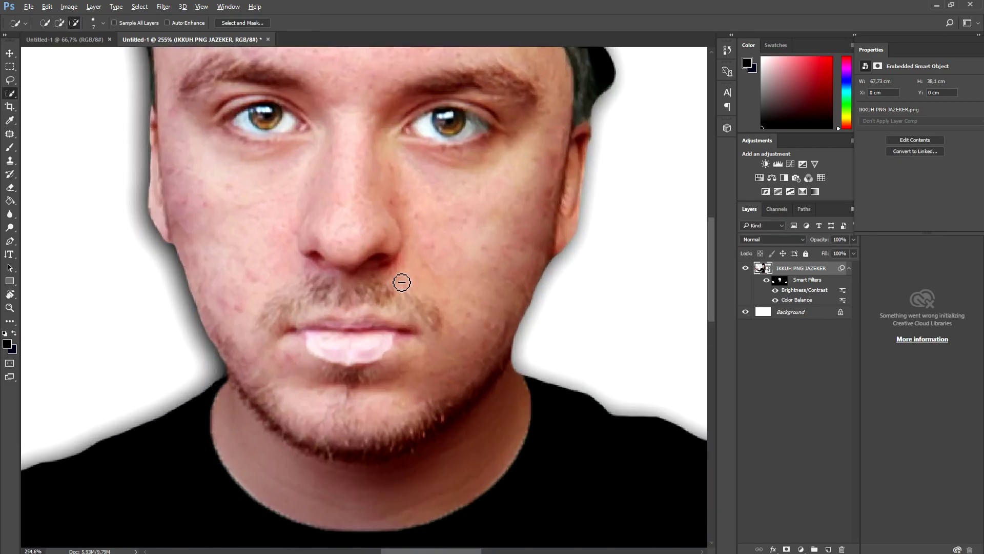
key("ctrl+z")
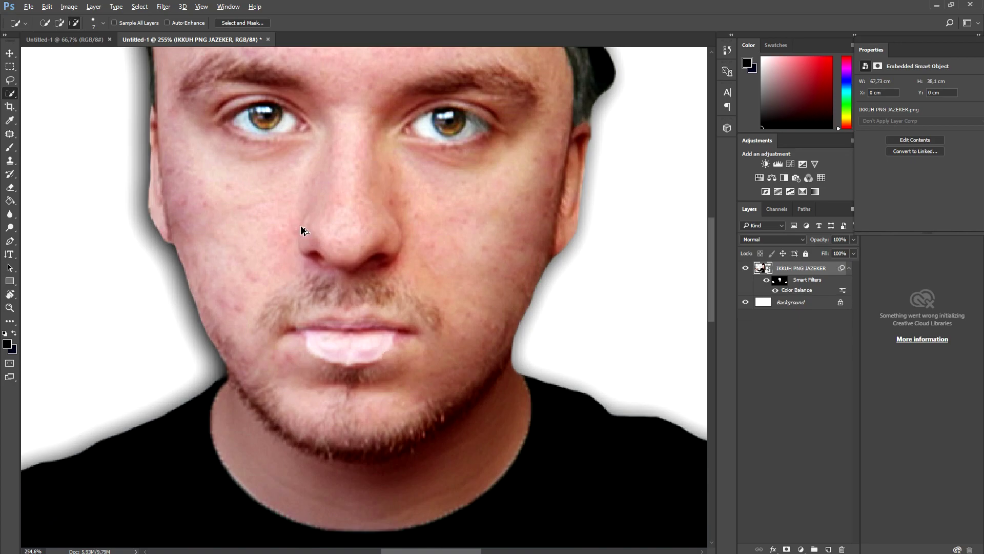
key("ctrl+z")
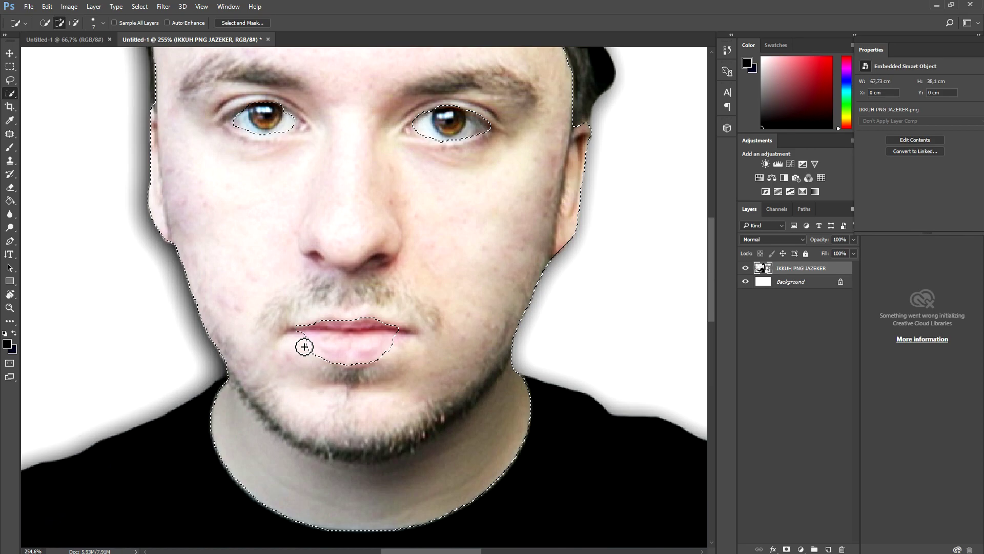
Step: Add the lips back into the face selection and open the Image menu
mouse_move(303, 345)
left_mouse_down()
mouse_move(378, 336)
mouse_move(320, 341)
mouse_move(334, 321)
left_mouse_up()
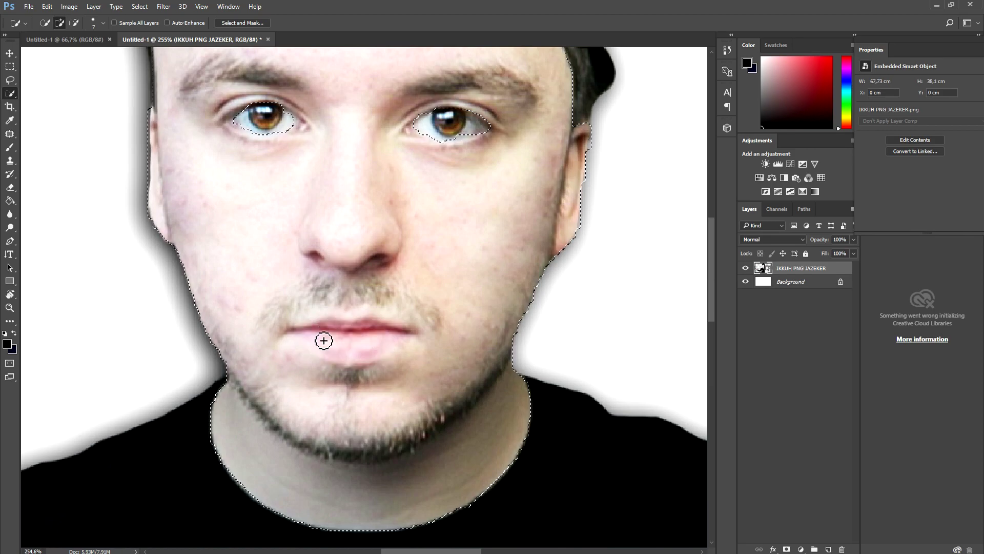
scroll(326, 340, "down", 1)
scroll(458, 275, "down", 8)
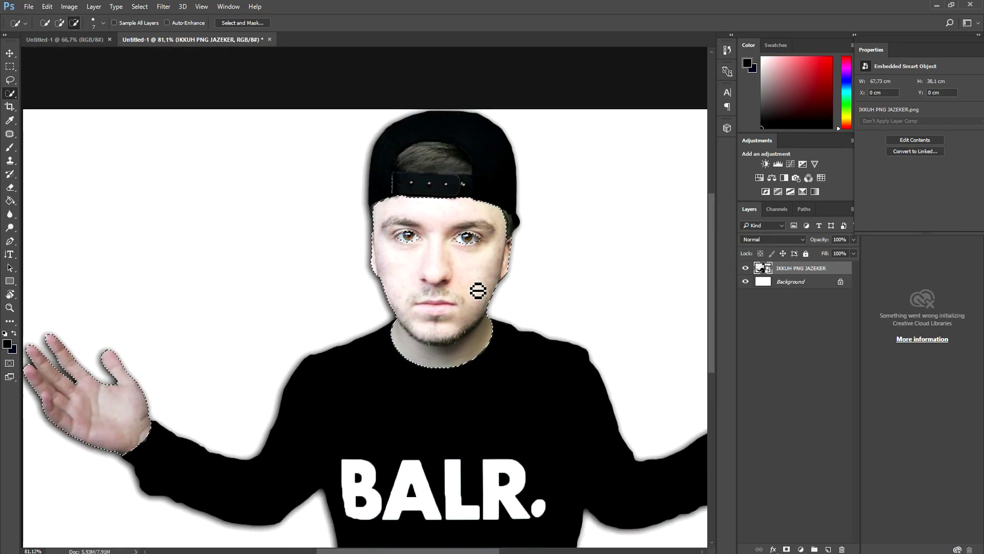
scroll(459, 276, "up", 1)
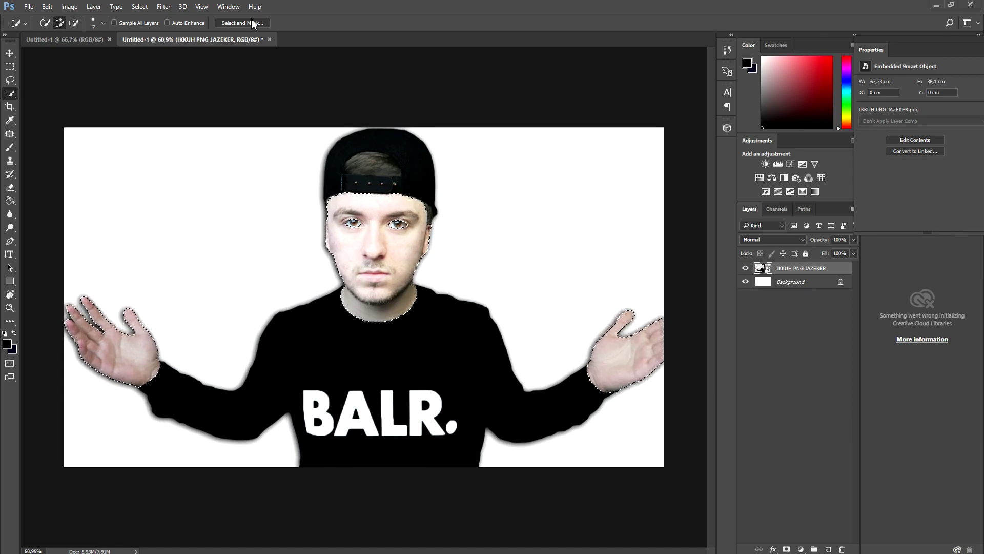
left_click(69, 6)
Step: Apply Color Balance with values +100, -21 and -26 to the selected skin
mouse_move(120, 46)
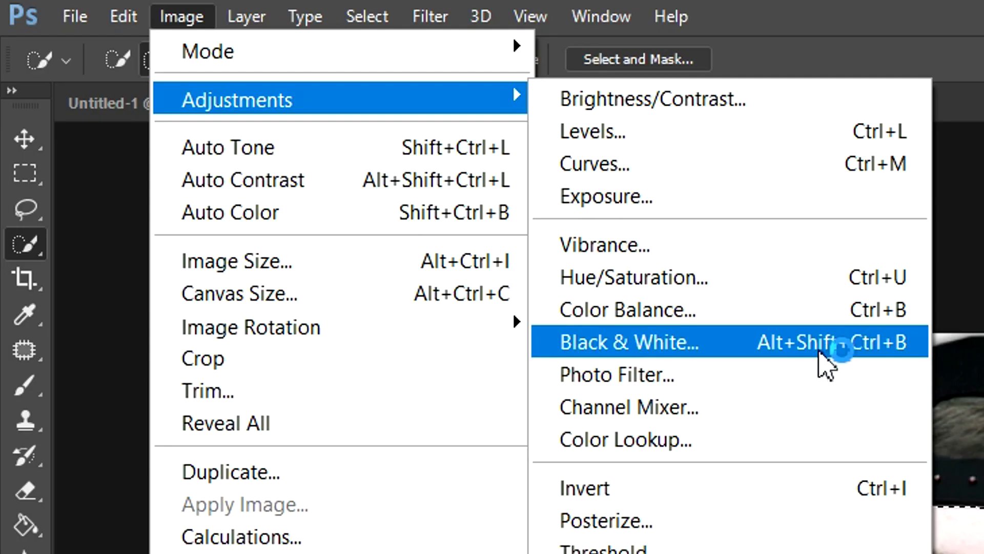
left_click(794, 309)
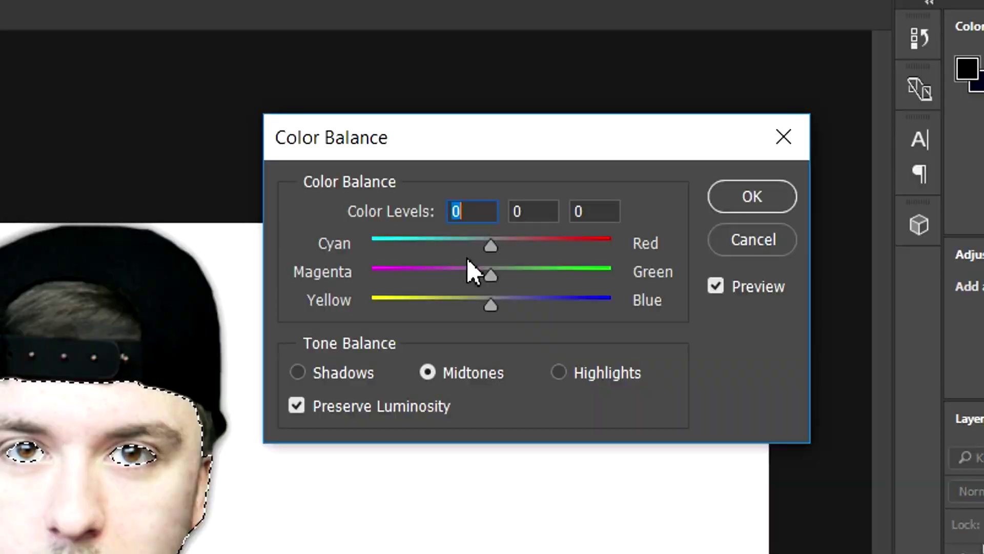
left_click_drag(509, 243, 610, 245)
left_click(491, 276)
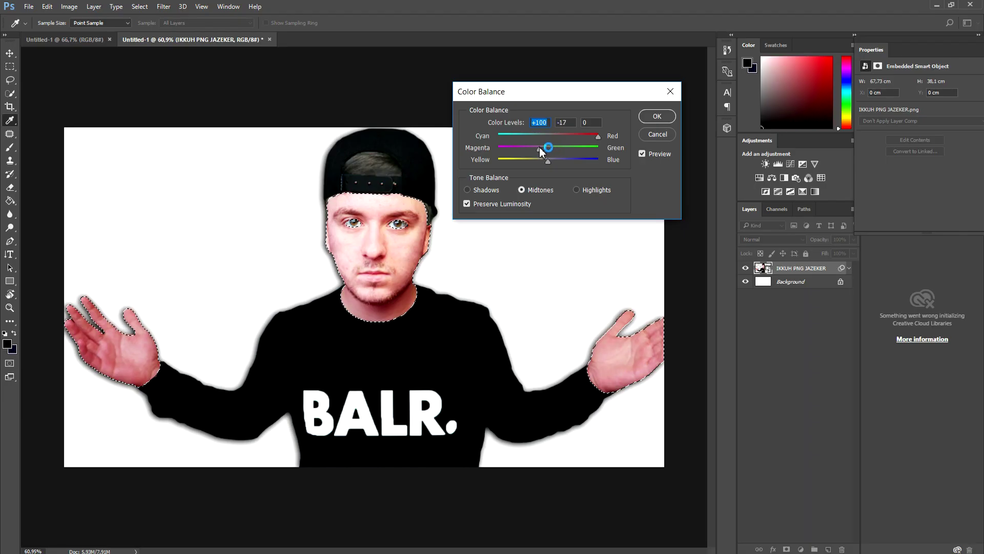
left_click_drag(540, 149, 538, 149)
left_click(547, 167)
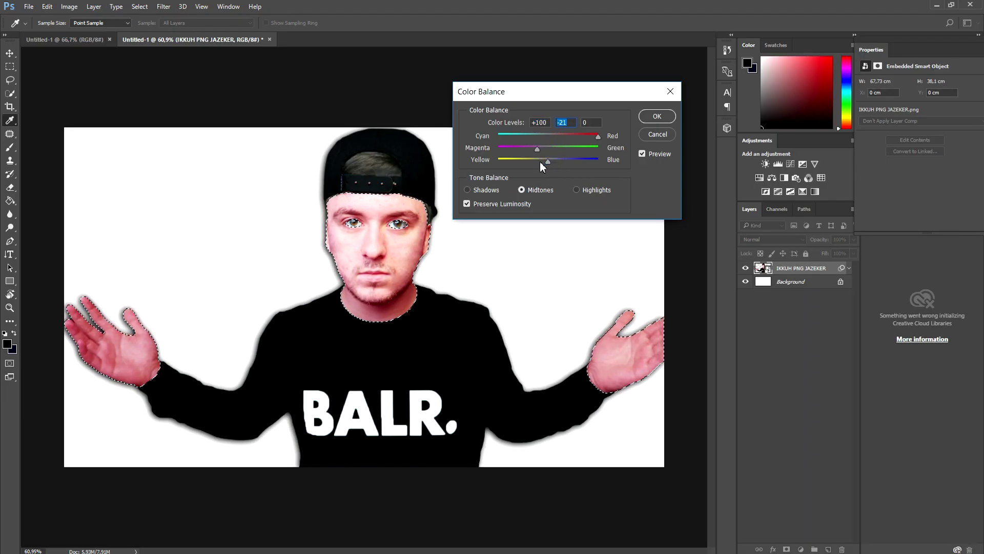
left_click_drag(545, 162, 536, 165)
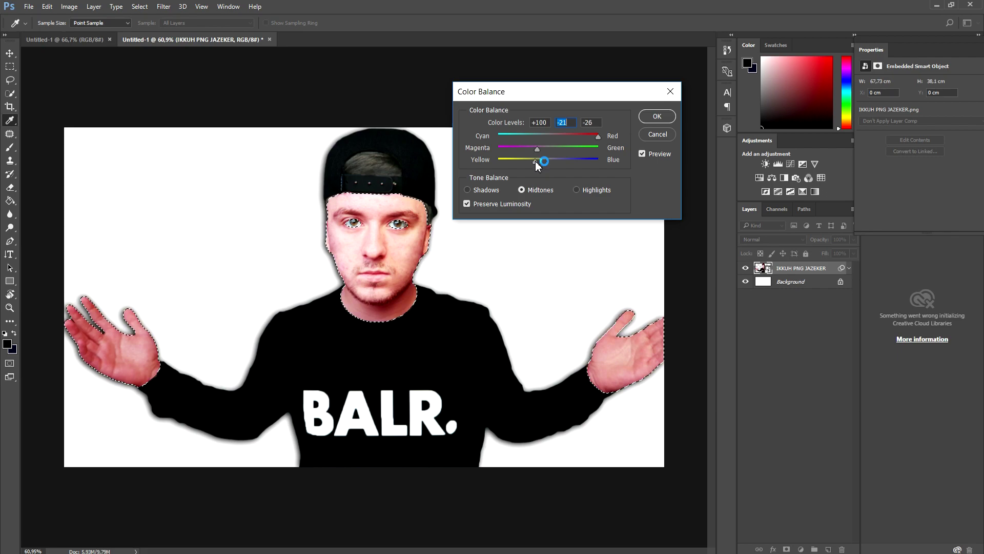
left_click(657, 115)
key("w")
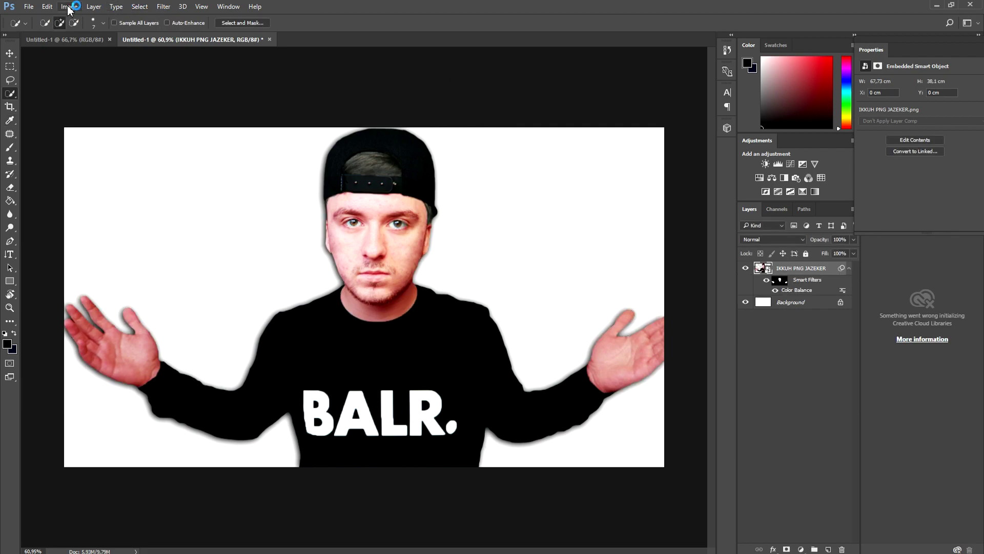
Step: Apply Brightness/Contrast with brightness set to -44
left_click(69, 6)
mouse_move(301, 103)
left_click(659, 103)
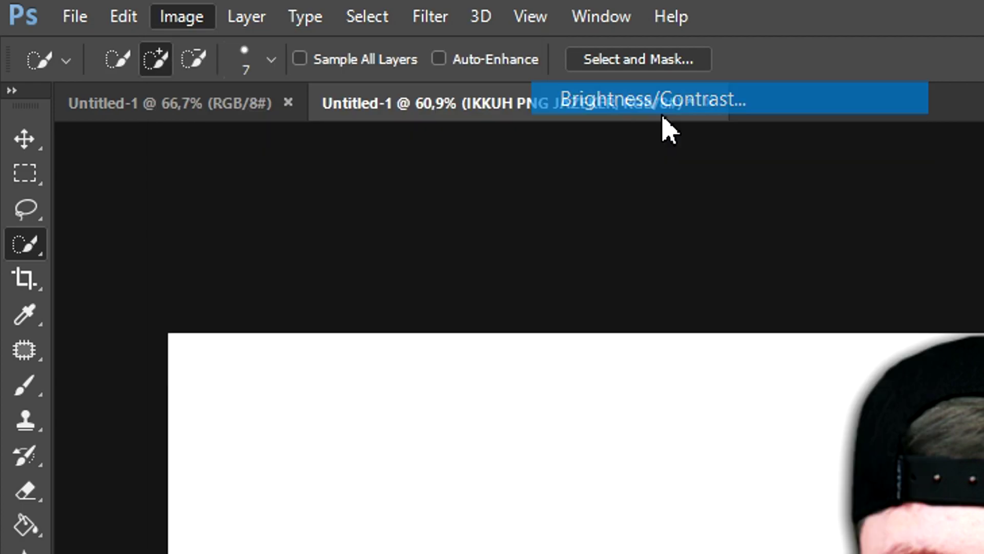
left_click_drag(432, 256, 394, 258)
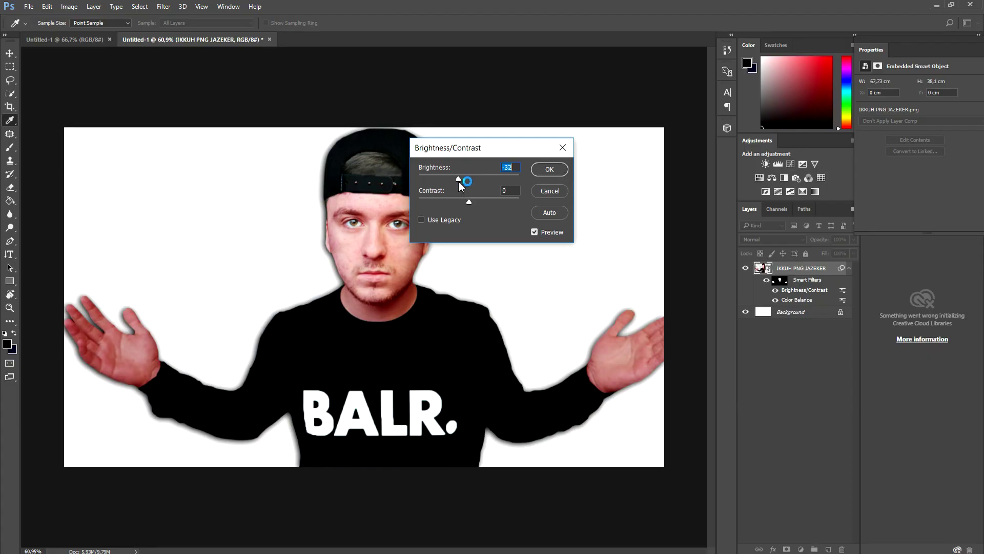
left_click(548, 177)
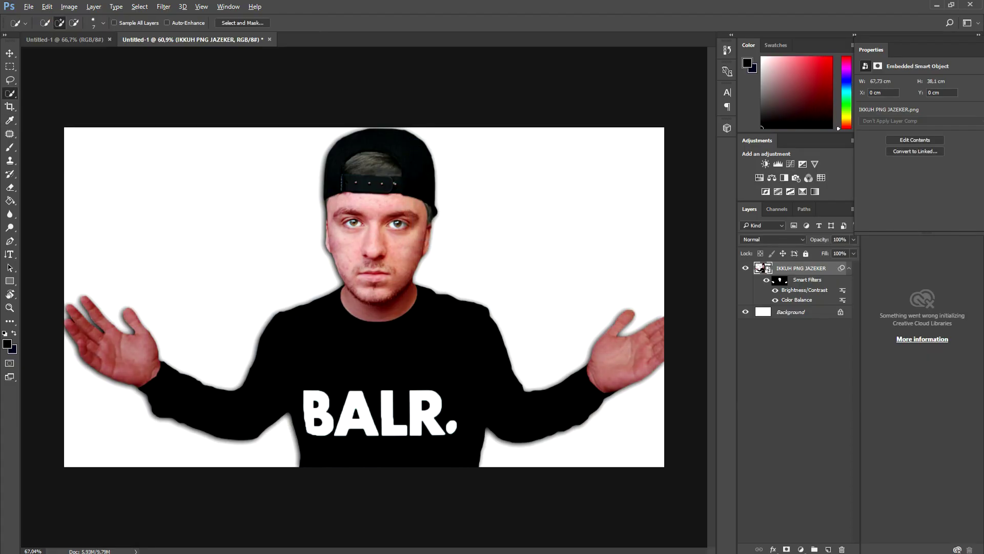
scroll(464, 216, "up", 3)
scroll(447, 212, "down", 3)
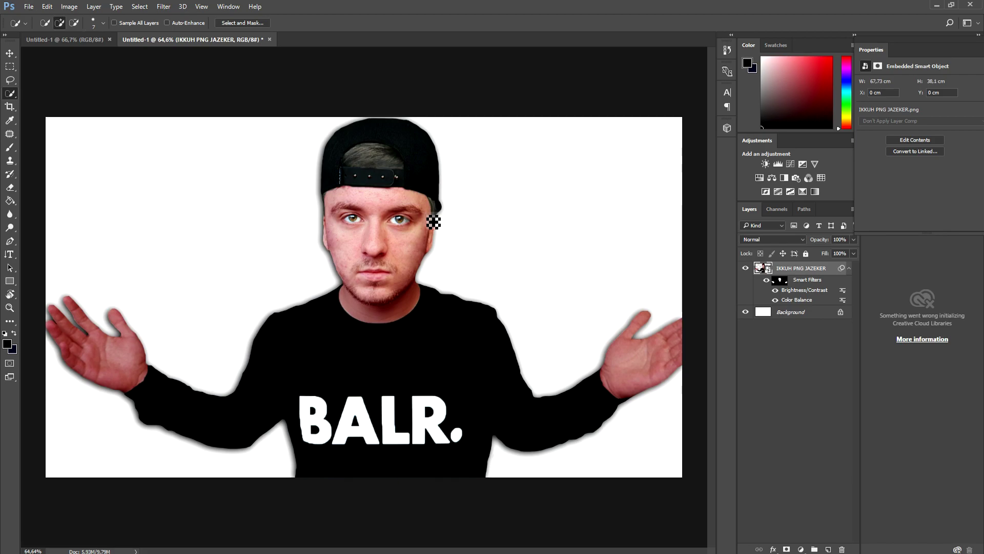
scroll(434, 221, "up", 1)
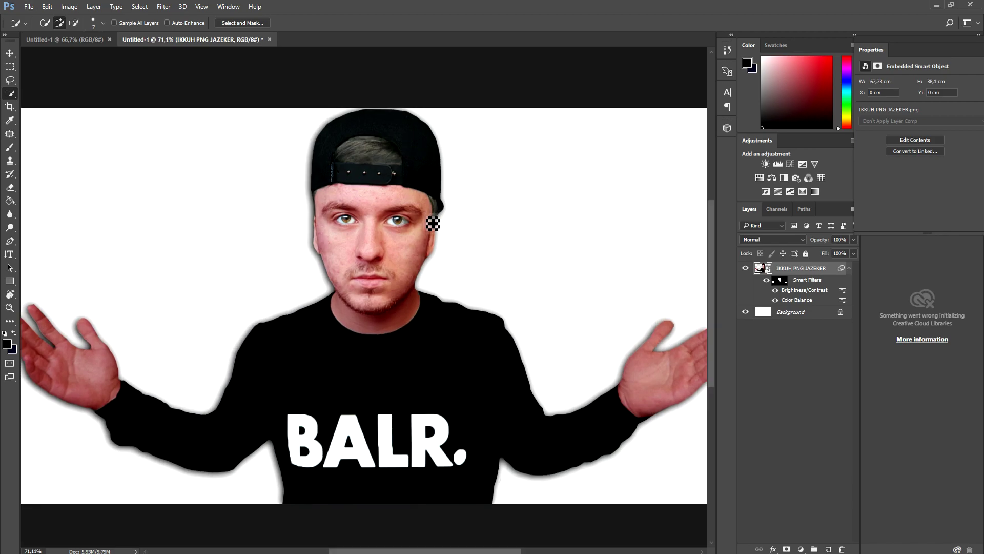
scroll(433, 223, "down", 1)
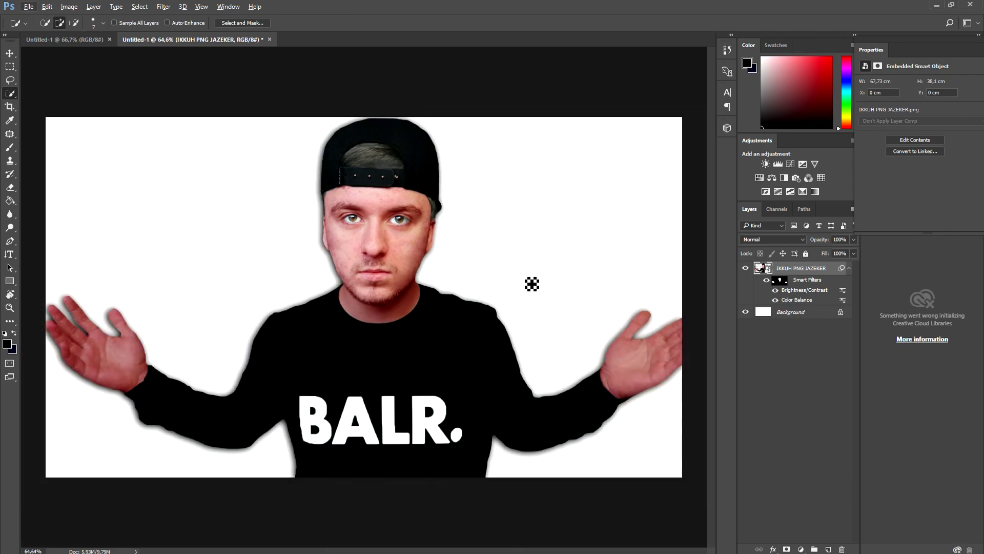